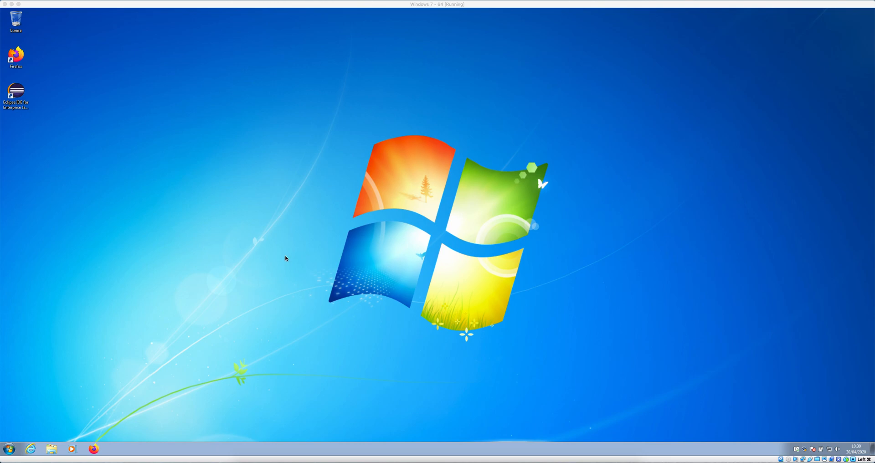
Step: Send a MySQL Workbench 8.0 CE shortcut from the Start menu's MySQL group to the desktop
left_click(10, 450)
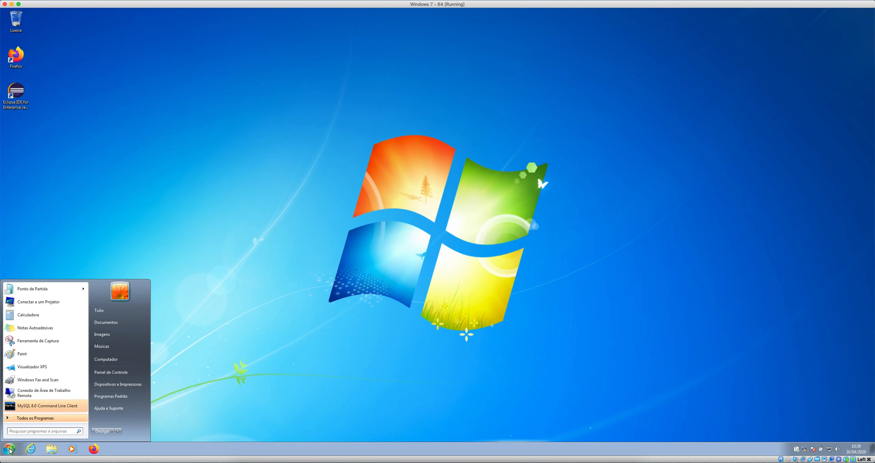
left_click(50, 418)
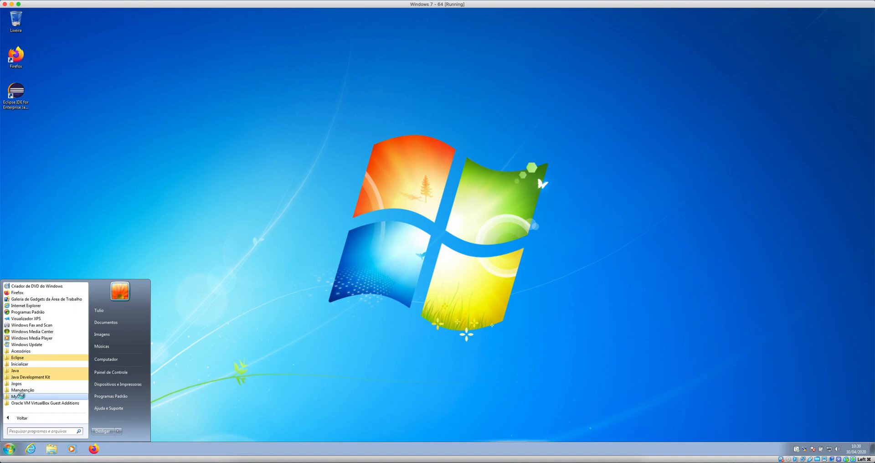
left_click(45, 396)
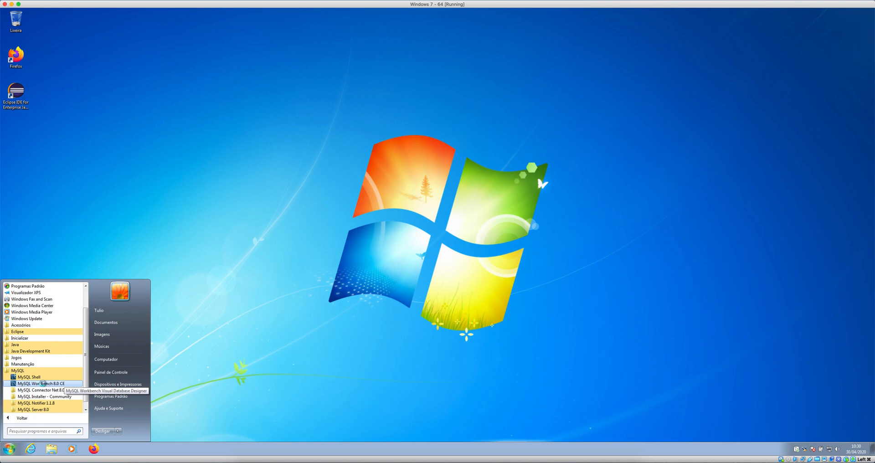
right_click(43, 385)
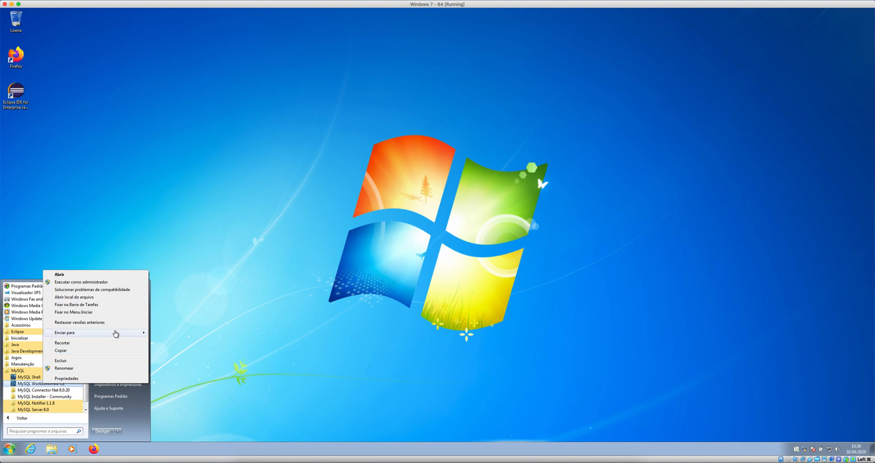
mouse_move(115, 334)
left_click(208, 335)
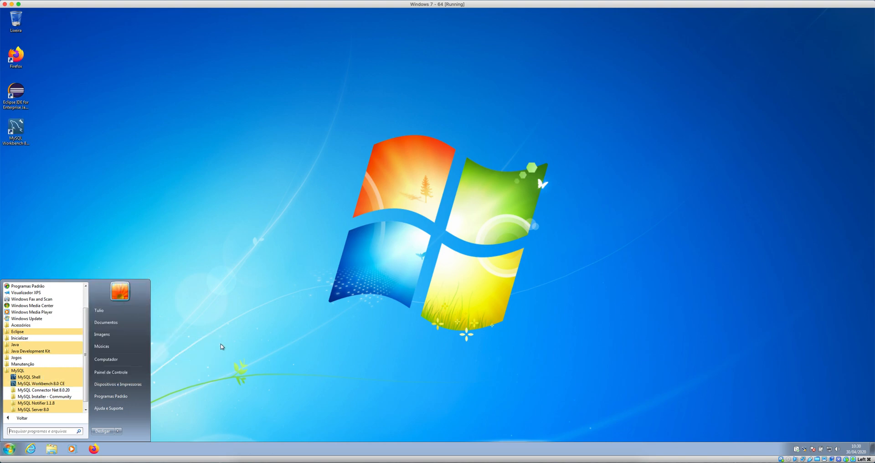
left_click(251, 341)
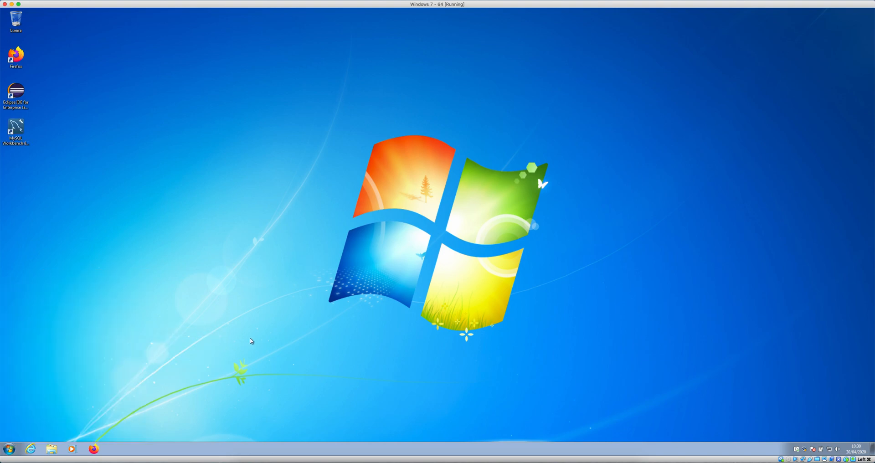
Step: Launch Workbench from the desktop shortcut and permanently dismiss the unsupported OS warning
double_click(16, 128)
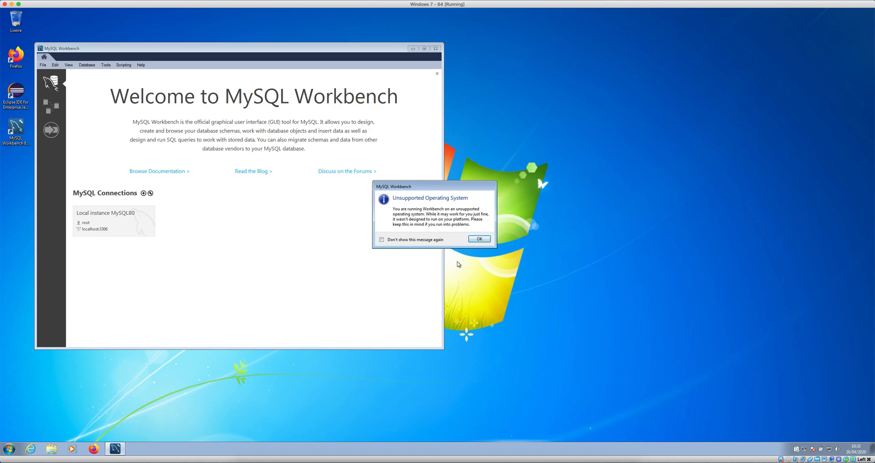
left_click(407, 240)
left_click(479, 240)
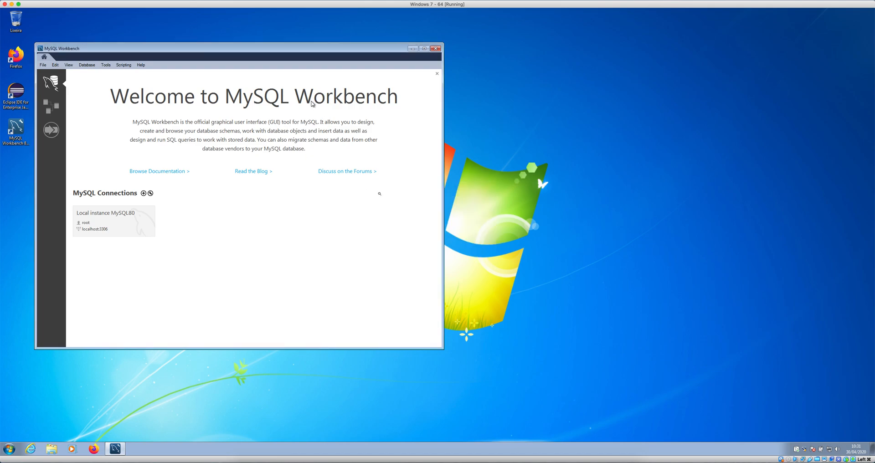
left_click_drag(315, 50, 522, 65)
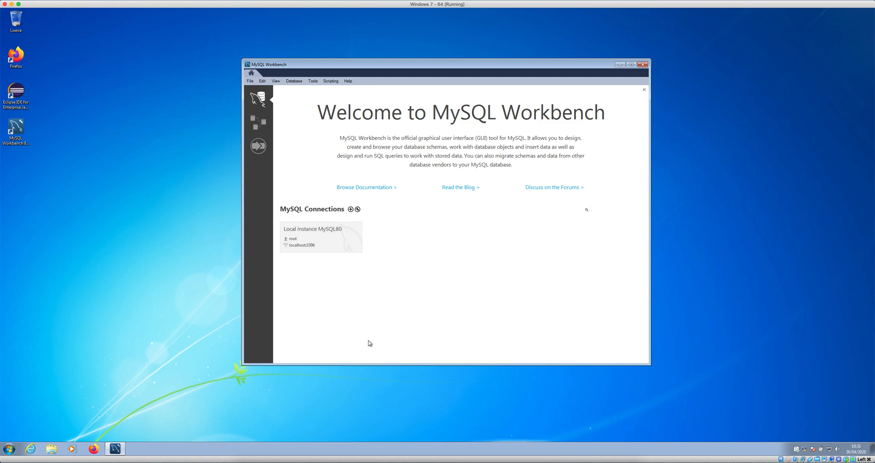
left_click(331, 239)
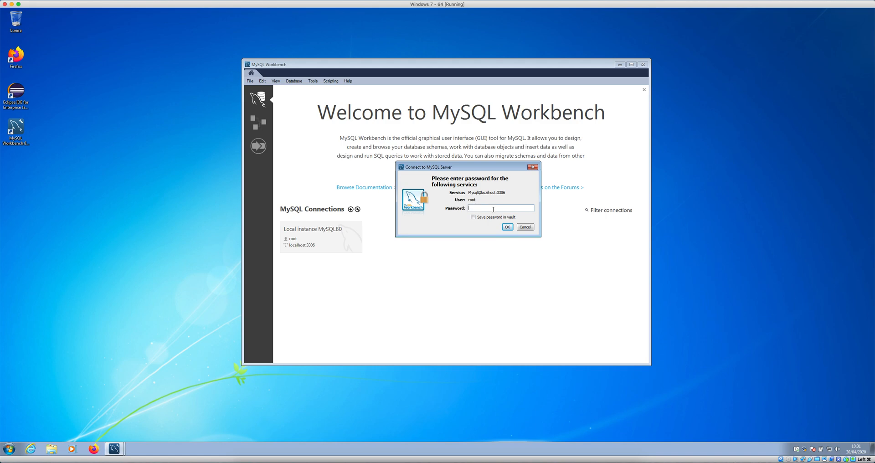
Step: Enter the root password to connect to Local instance MySQL80
type("r")
left_click(507, 226)
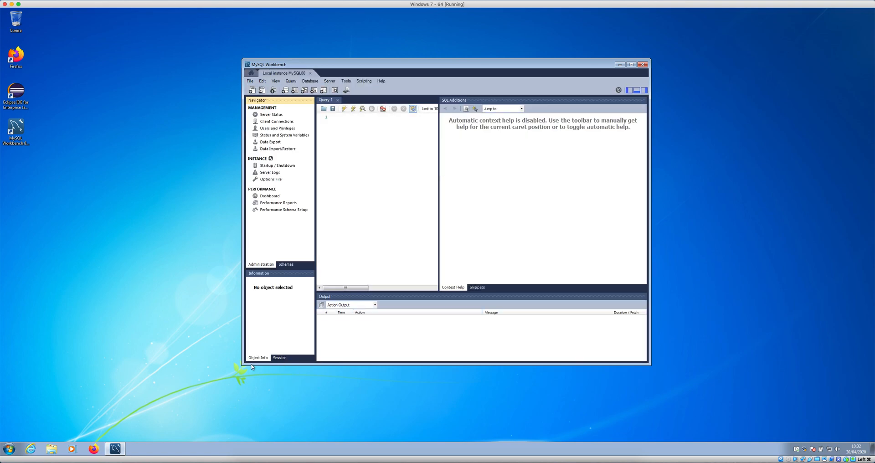
Step: Maximize the Workbench window, widen the Navigator, and make the Information panel taller
left_click_drag(241, 366, 112, 423)
left_click_drag(591, 65, 604, 41)
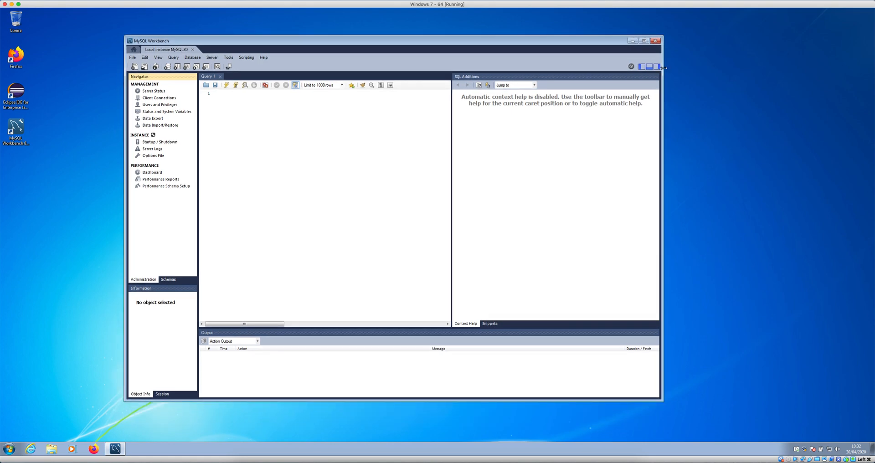
left_click(644, 41)
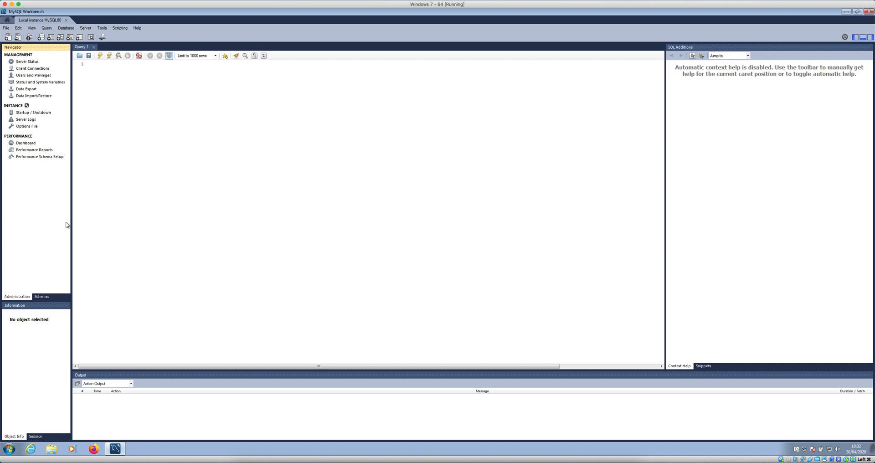
left_click_drag(73, 219, 133, 212)
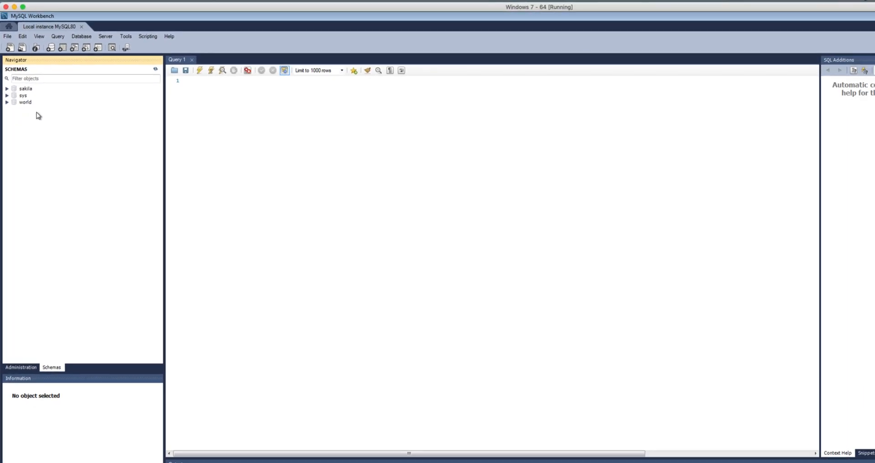
left_click_drag(133, 130, 112, 132)
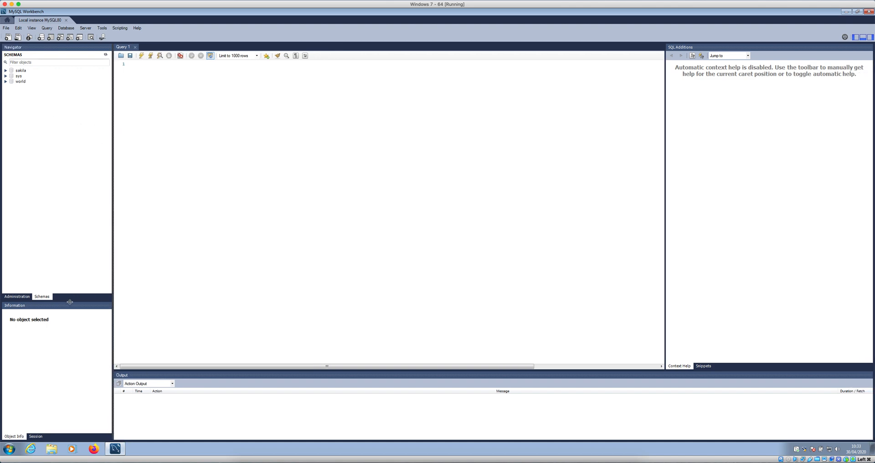
left_click_drag(69, 301, 70, 250)
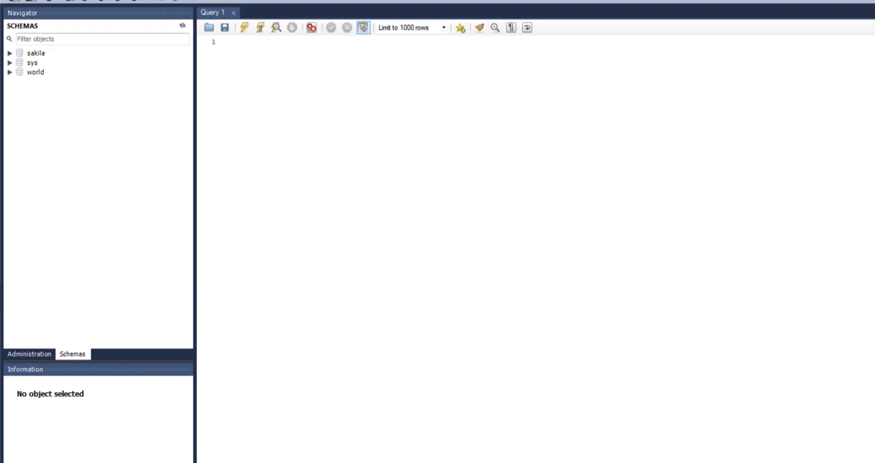
Step: Start a new schema from the Schemas list and name it linguagem_programacao
right_click(68, 235)
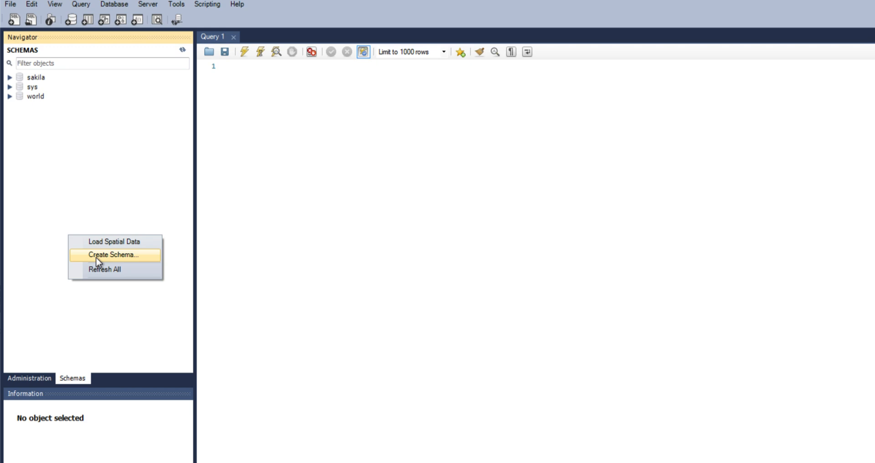
left_click(145, 262)
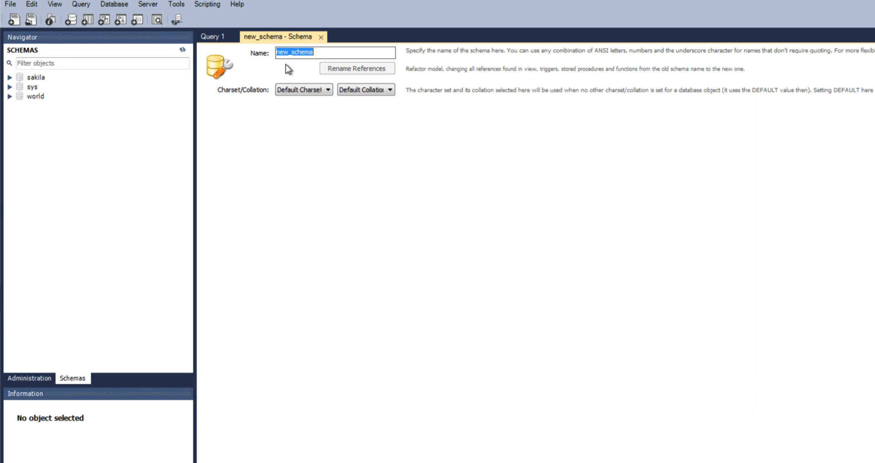
type("ling")
type("y")
type("ua")
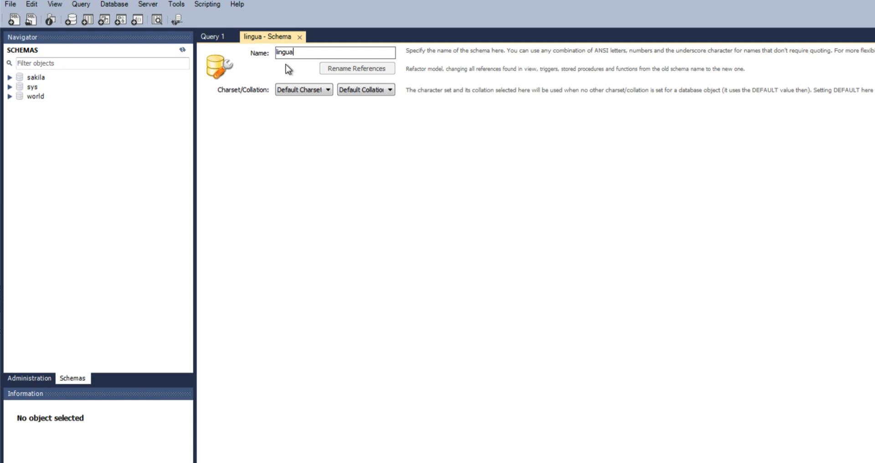
type("gem")
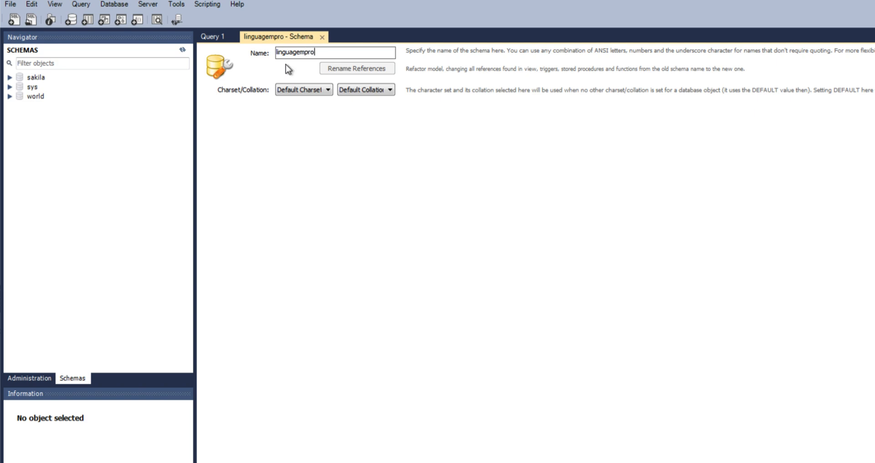
type("_programaca")
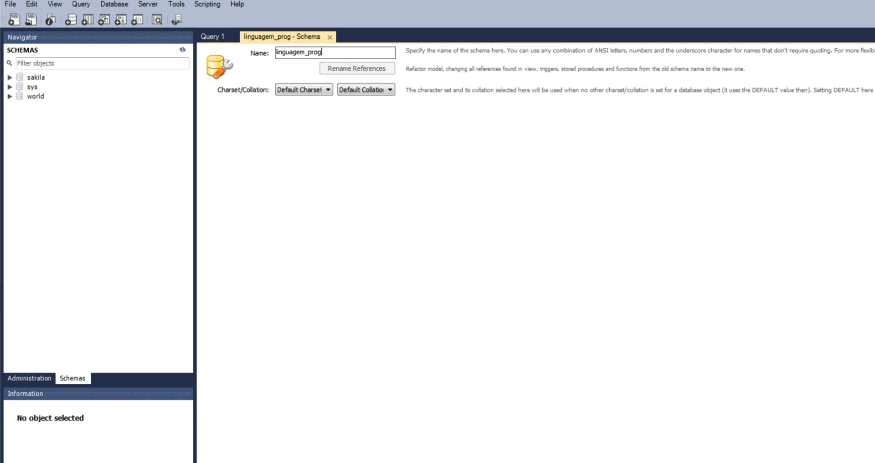
type("o")
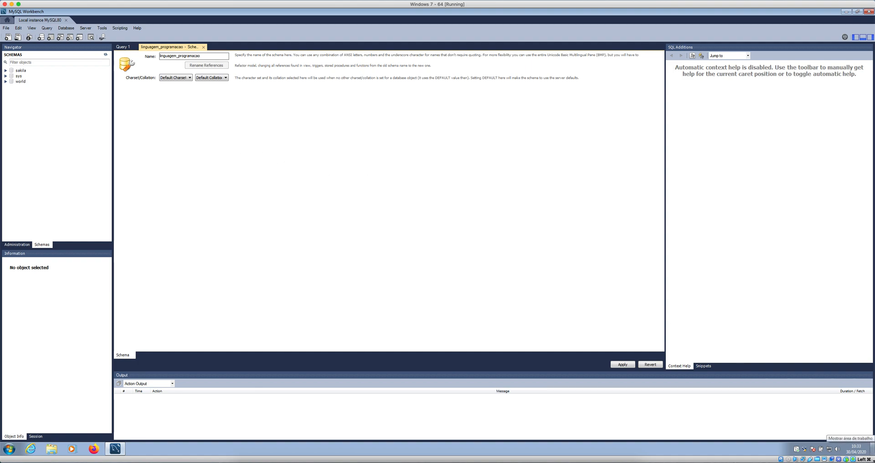
Step: Restore the Workbench window to a smaller size and widen the schema editor area
left_click(857, 12)
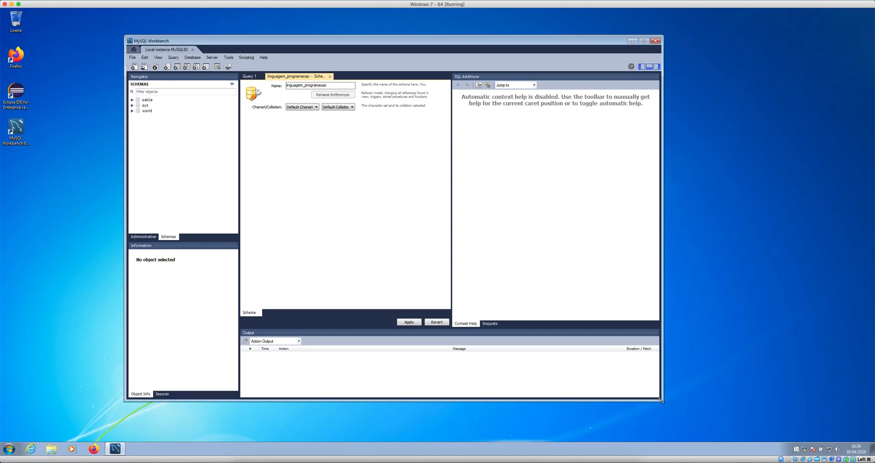
left_click_drag(660, 399, 574, 384)
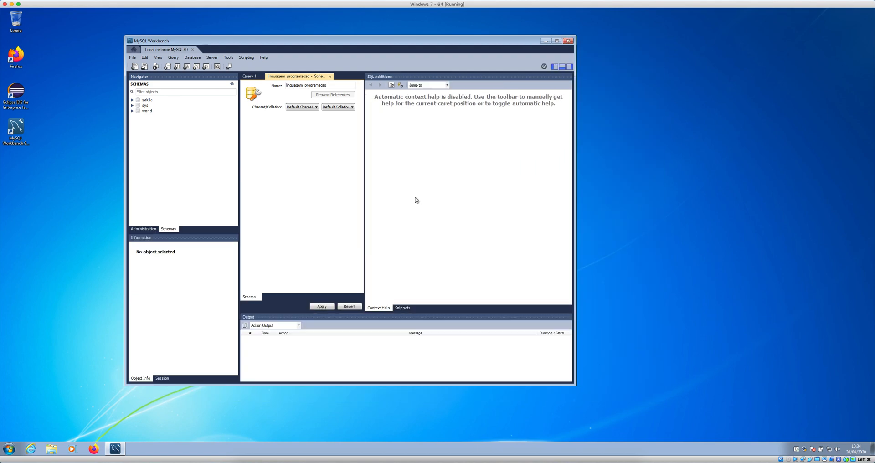
left_click_drag(364, 198, 519, 202)
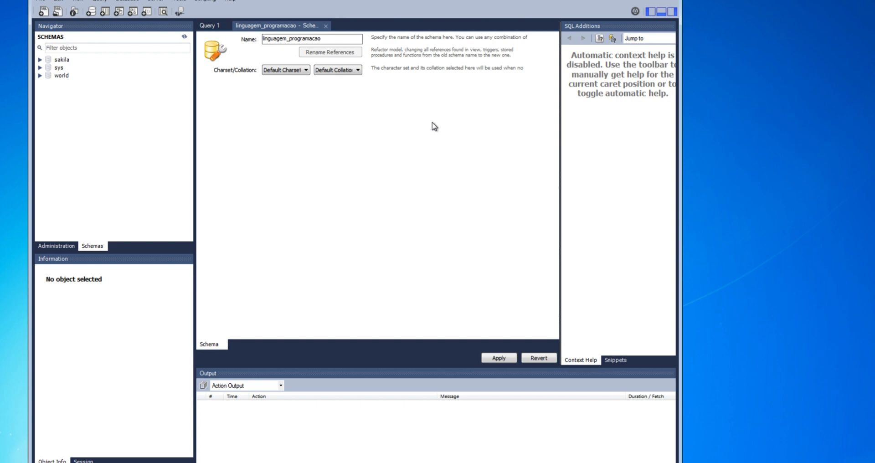
Step: Apply the CREATE SCHEMA script for linguagem_programacao and finish the wizard
left_click(507, 359)
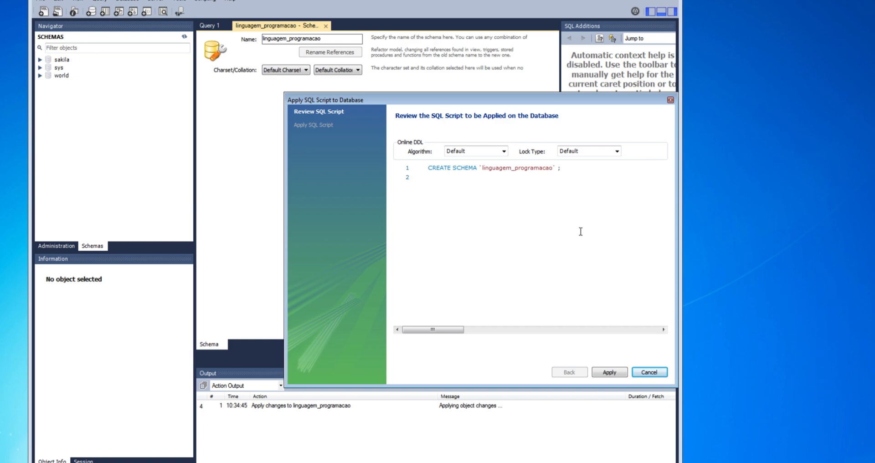
left_click(620, 373)
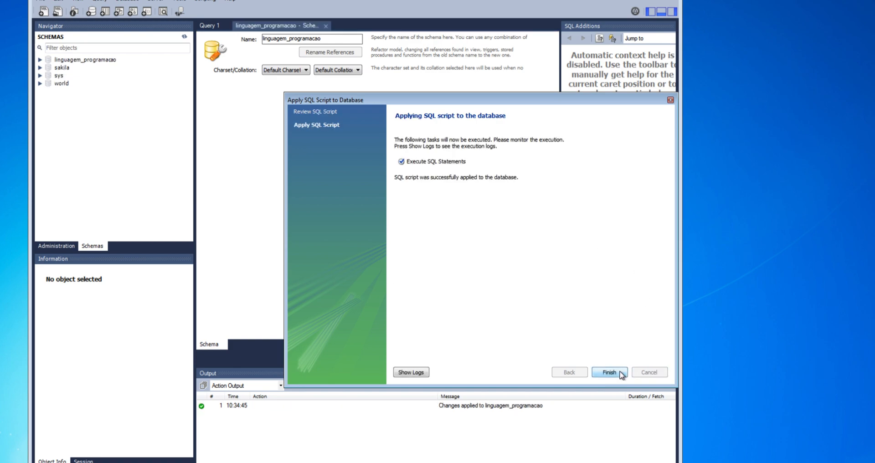
left_click(615, 374)
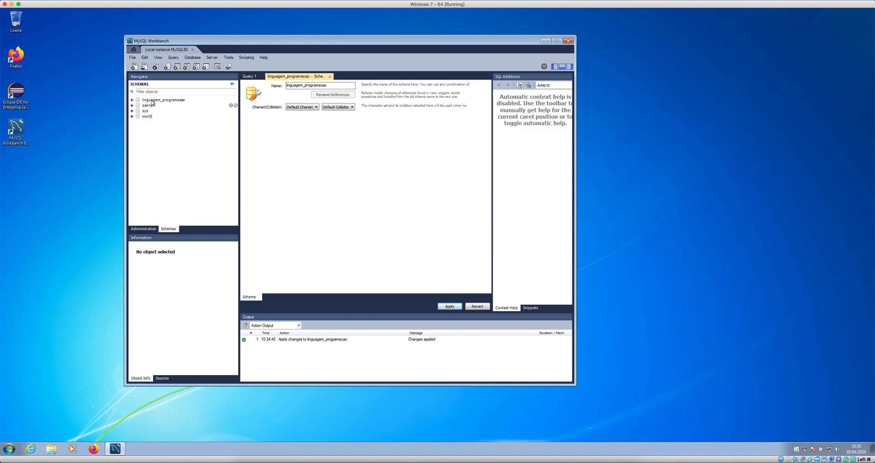
Step: Set linguagem_programacao as default schema, then open Administration > Users and Privileges
double_click(168, 101)
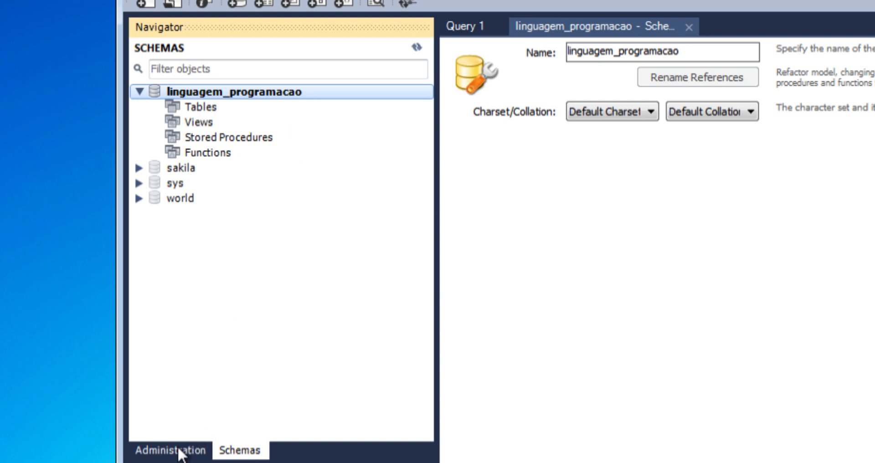
left_click(153, 451)
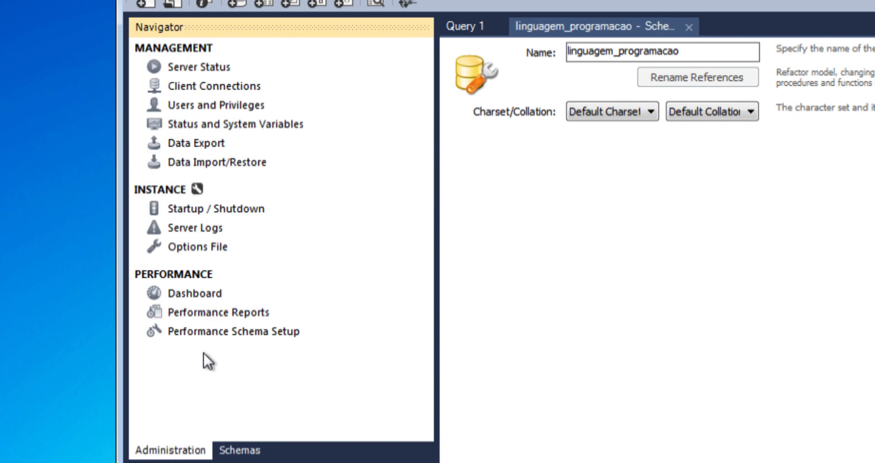
left_click(176, 106)
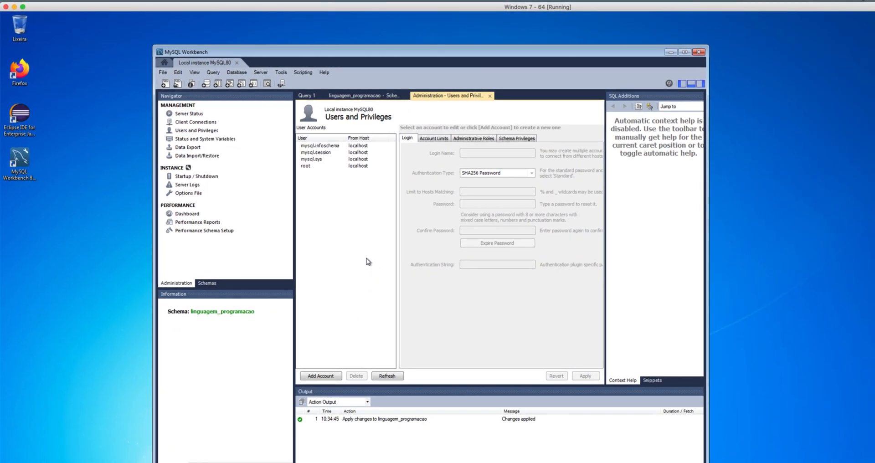
Step: Add a new account, replace its login name, and keep Standard authentication
left_click(319, 377)
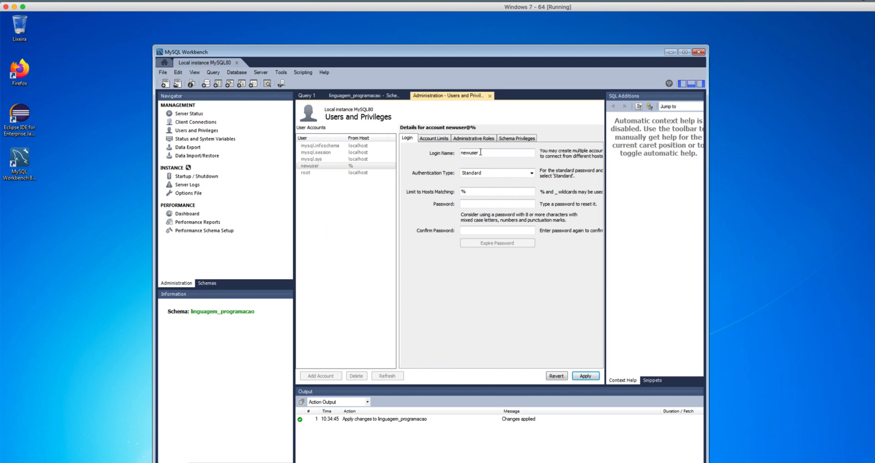
left_click_drag(481, 152, 457, 153)
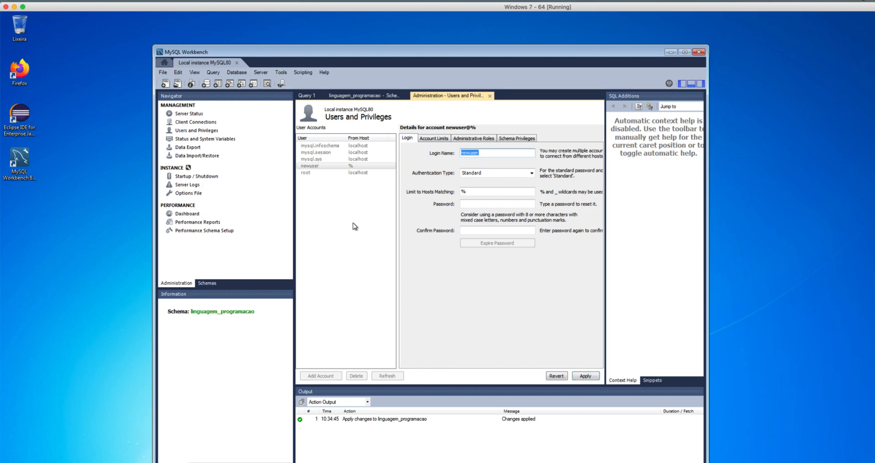
type("tulio")
left_click(531, 174)
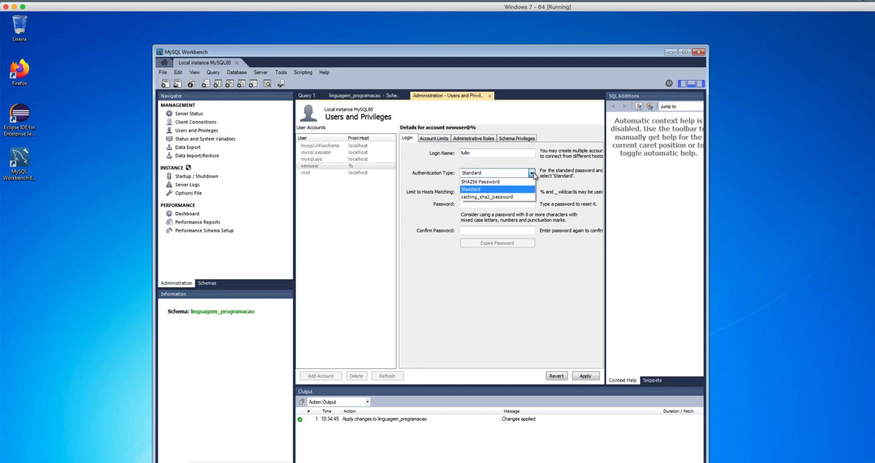
left_click(472, 188)
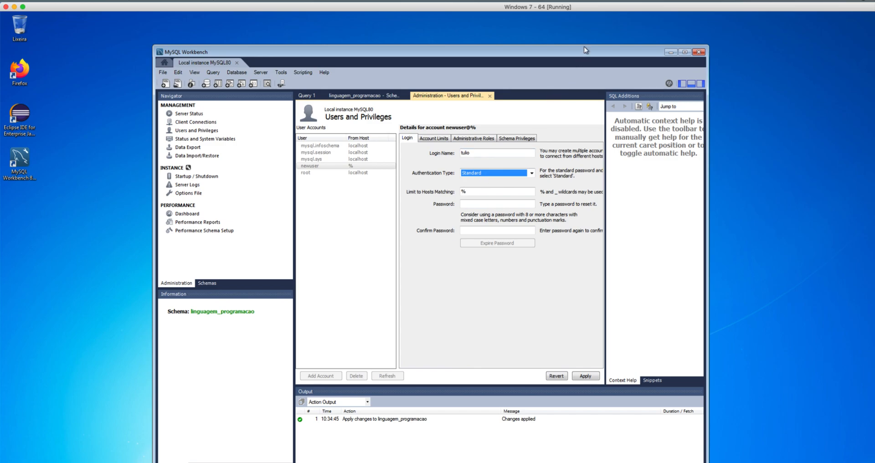
left_click_drag(585, 50, 592, 39)
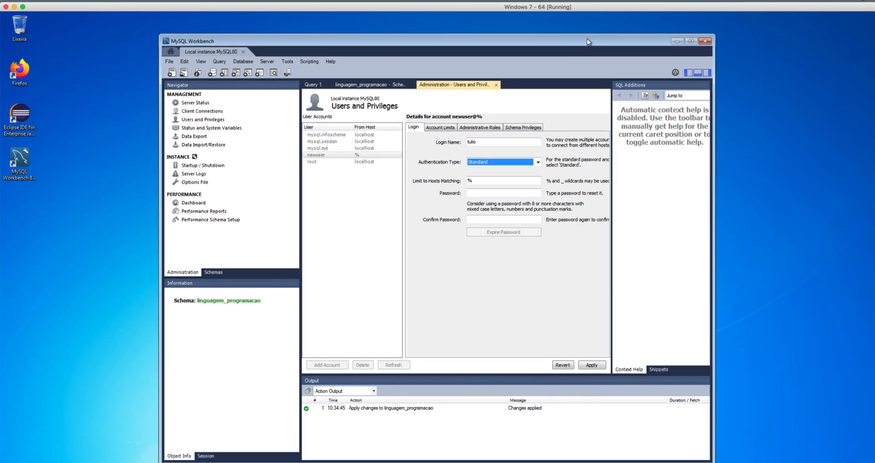
Step: Enter and confirm the account password, then apply the new account
left_click(486, 193)
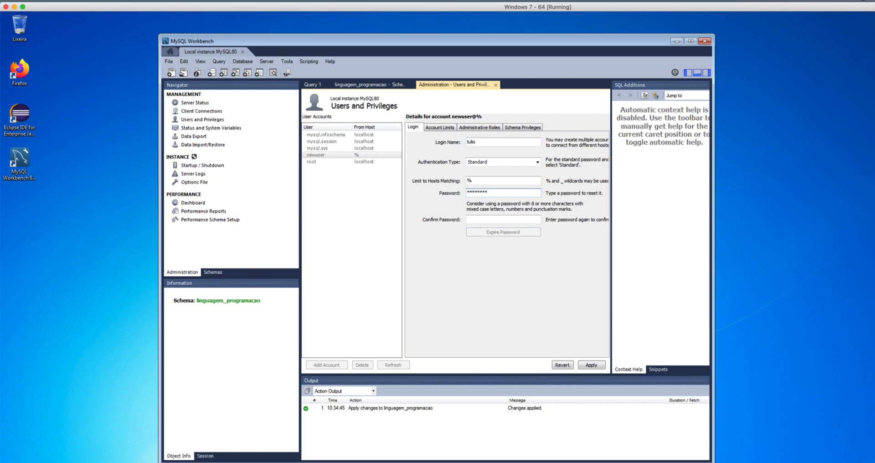
left_click(509, 211)
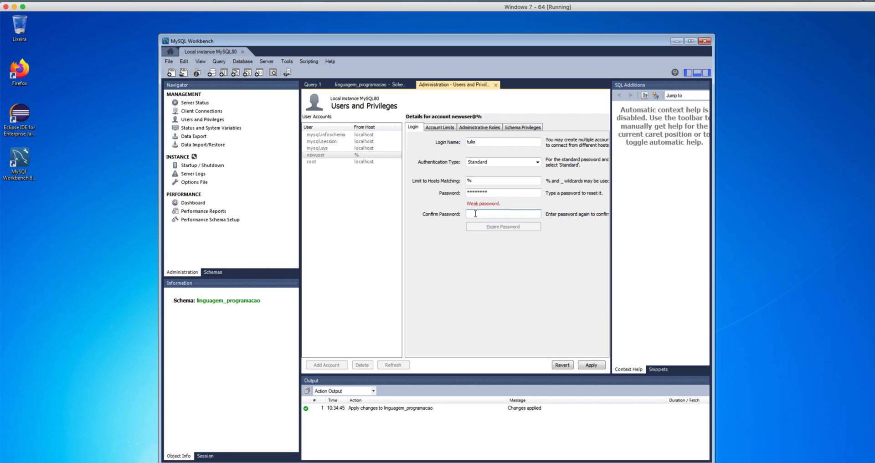
type("**")
left_click(592, 365)
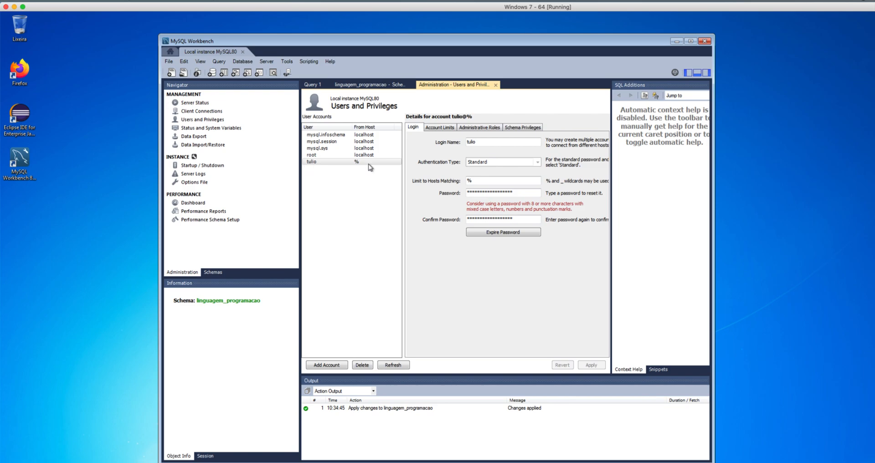
Step: Open the new account's Schema Privileges tab and add a new schema privilege entry
left_click(514, 130)
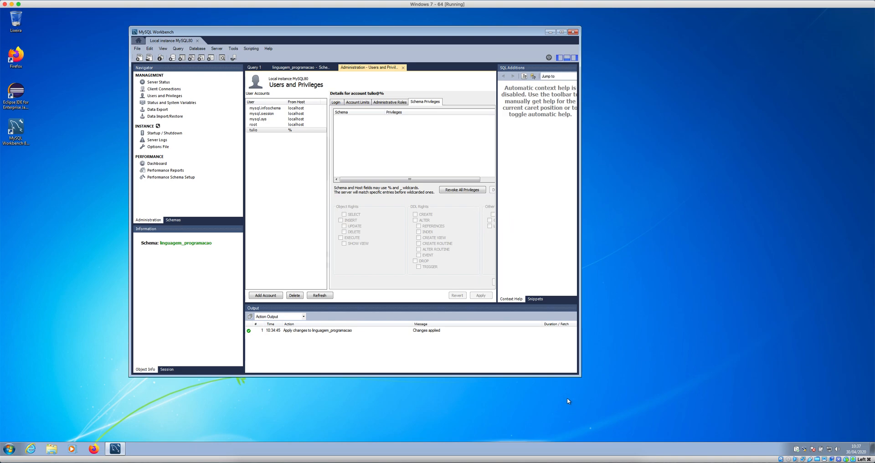
left_click_drag(579, 372, 707, 373)
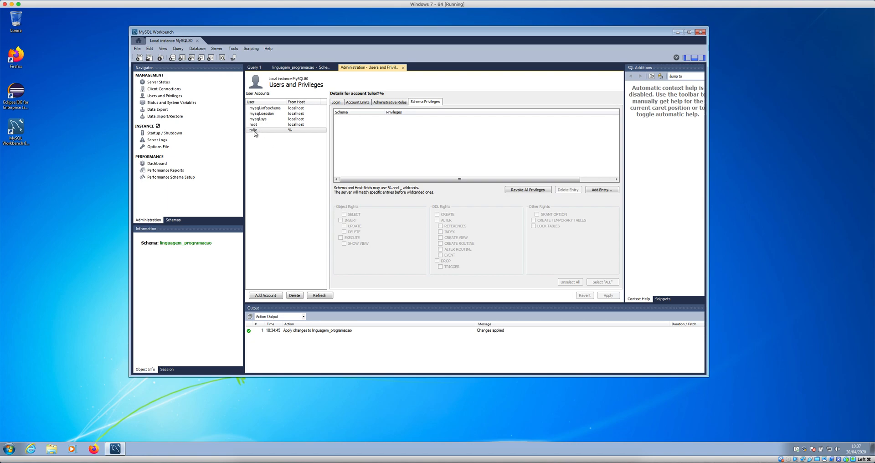
left_click(173, 220)
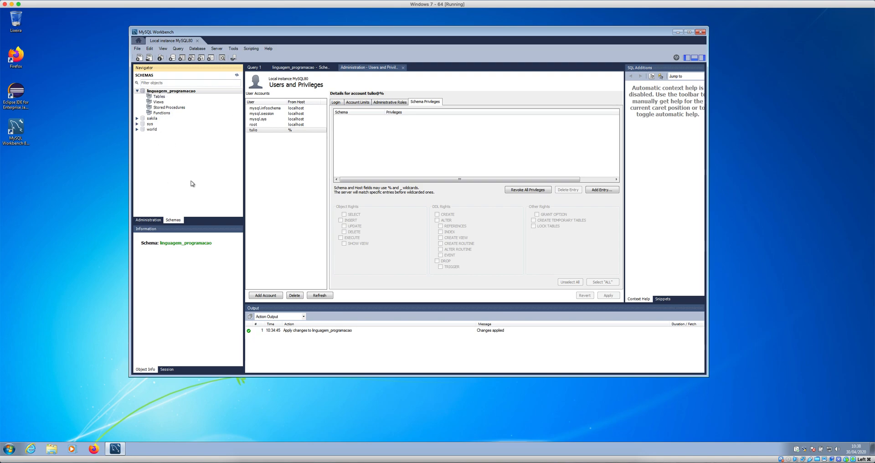
left_click(147, 221)
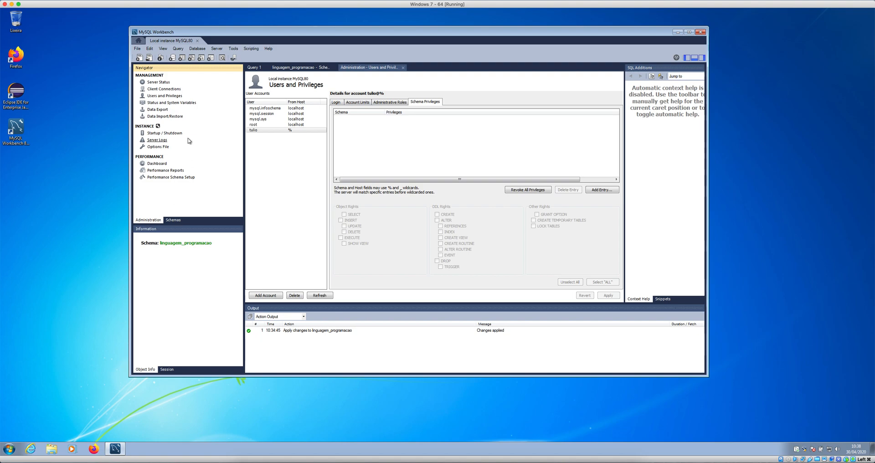
left_click(267, 130)
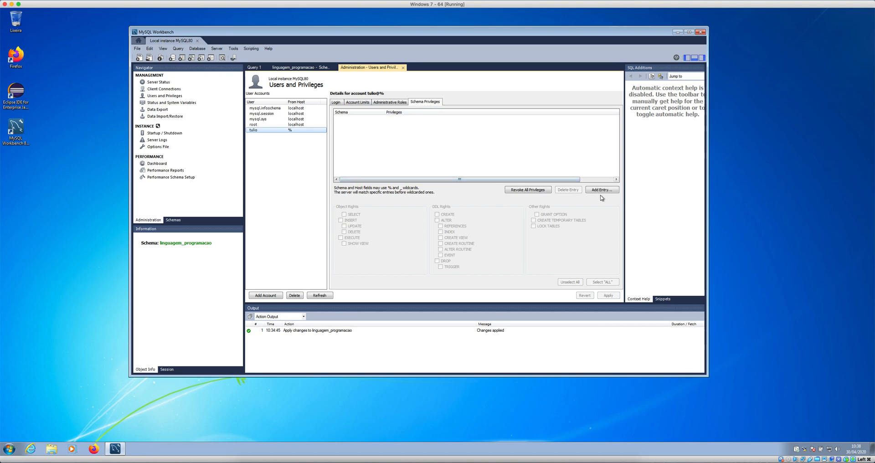
left_click(616, 192)
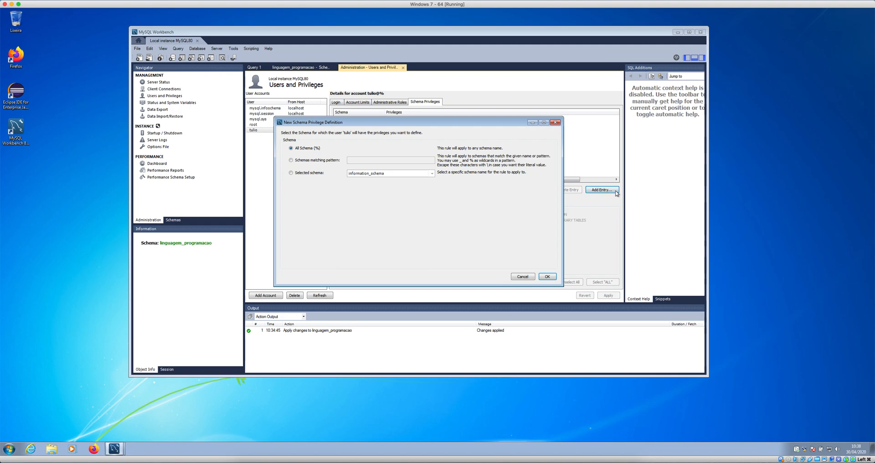
Step: Limit the new privilege entry to the selected schema linguagem_programacao
left_click(291, 173)
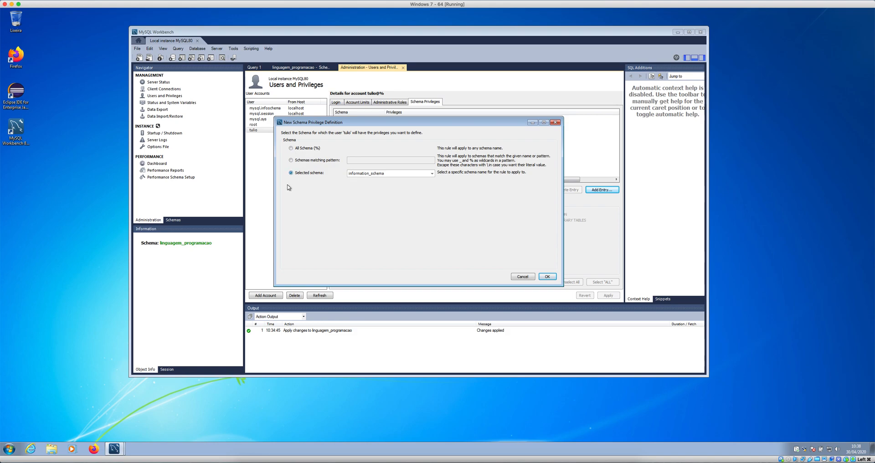
left_click(431, 174)
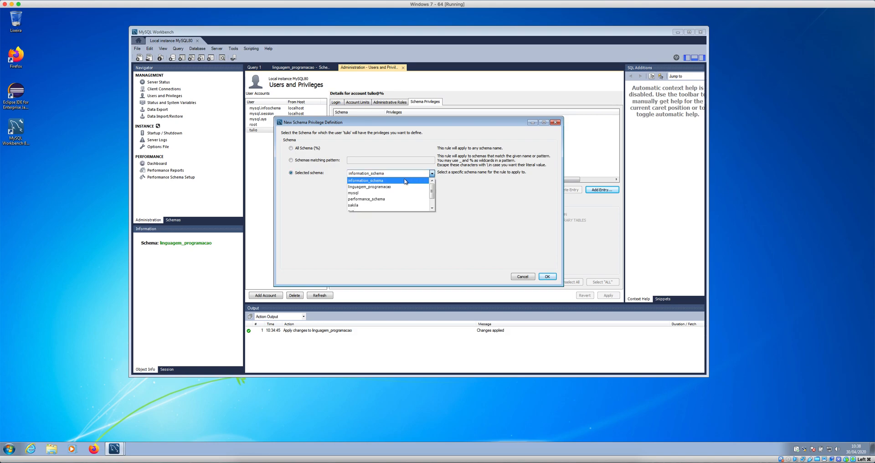
left_click(368, 187)
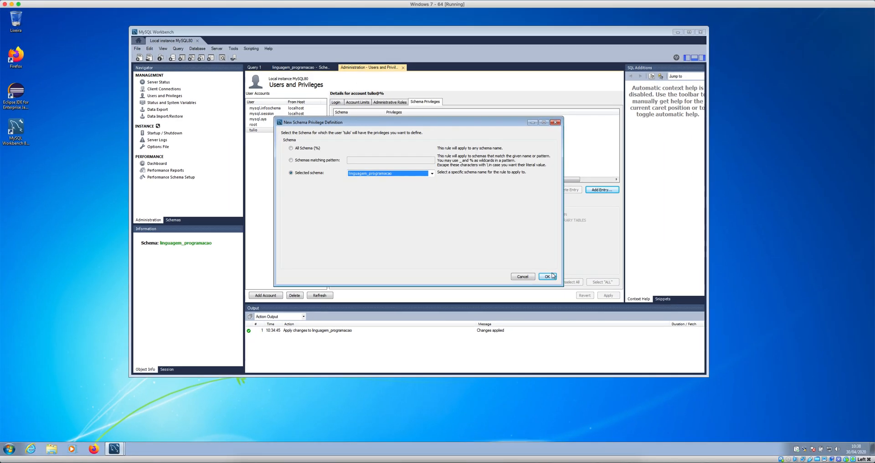
left_click(548, 277)
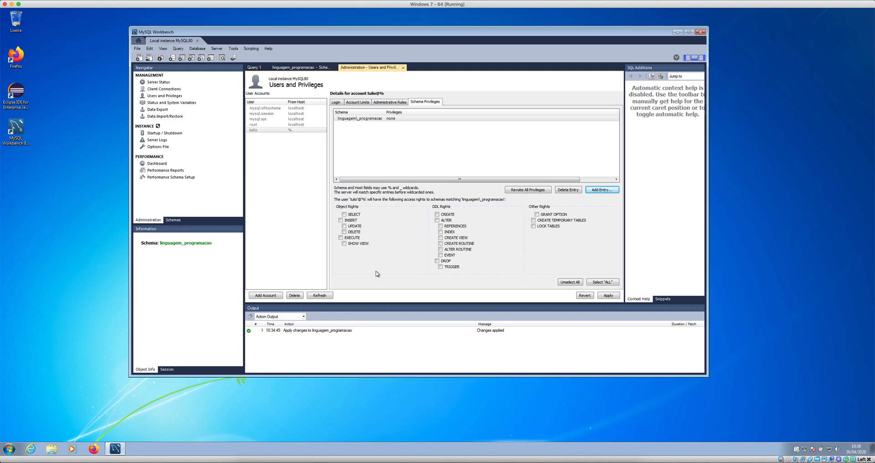
Step: Select all privileges on linguagem_programacao and apply the changes
left_click(616, 283)
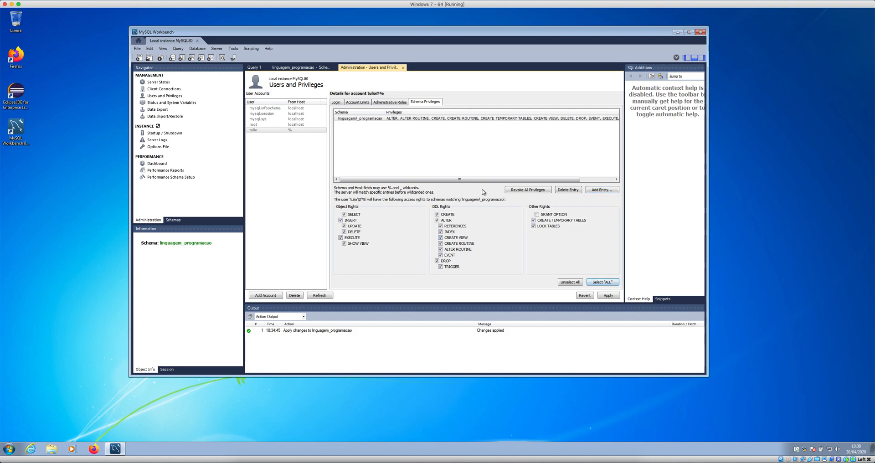
left_click(618, 297)
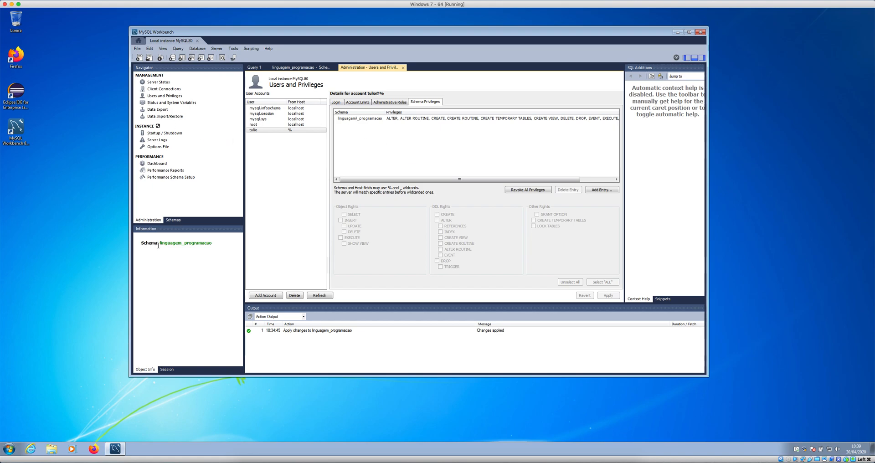
left_click(174, 220)
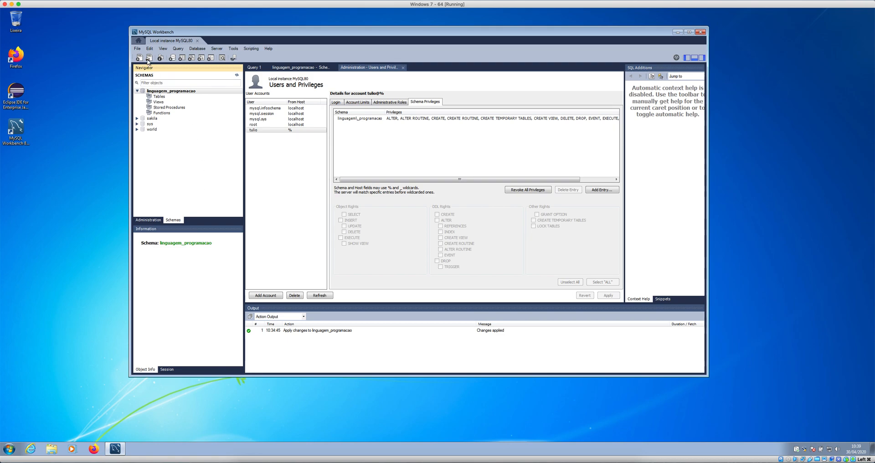
Step: Close the Local instance MySQL80 session tab to return to the Welcome page
left_click(139, 40)
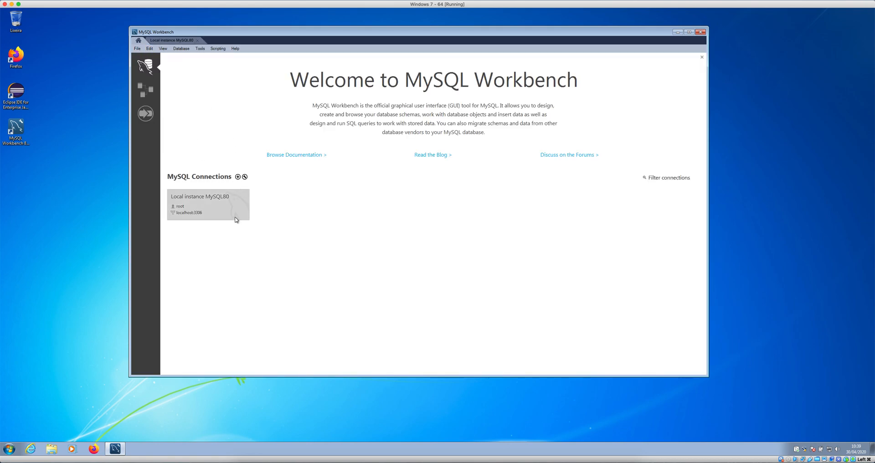
left_click(171, 40)
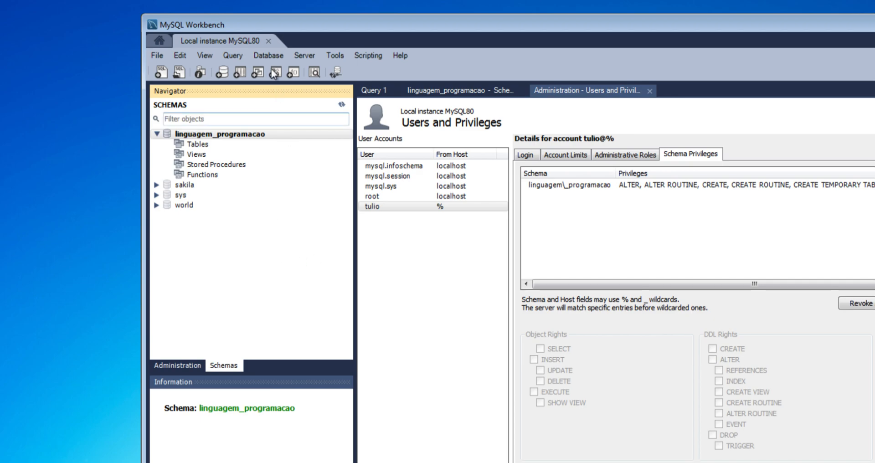
left_click(269, 41)
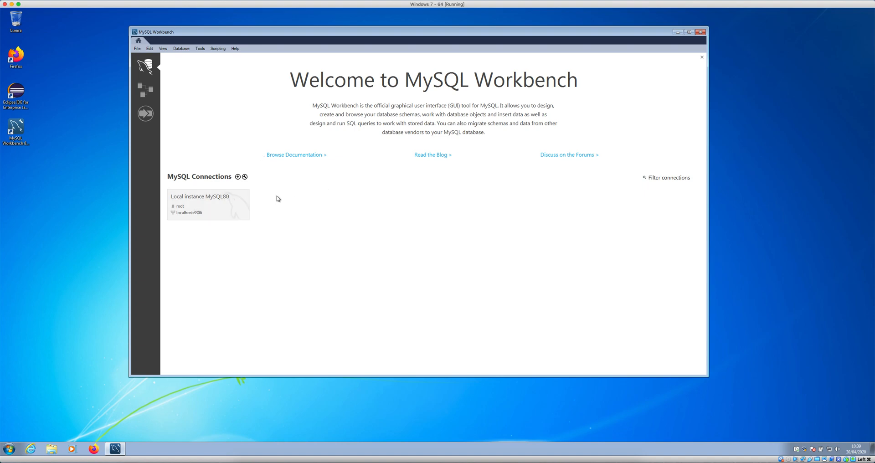
left_click(237, 177)
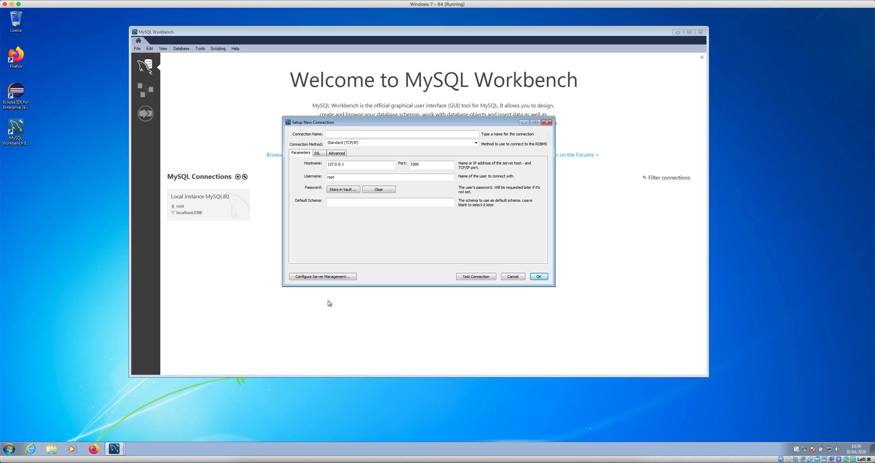
Step: Name the new 127.0.0.1:3306 connection and replace username root with the new user's name
left_click(339, 134)
type("onexao Tulio")
double_click(342, 177)
type("tulio")
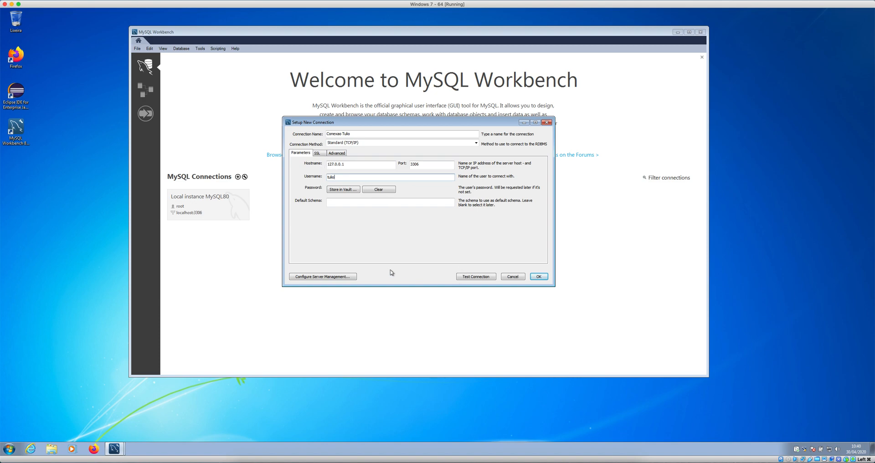
Step: Test the new user's connection with its password, save it, and open its SQL editor
left_click(489, 278)
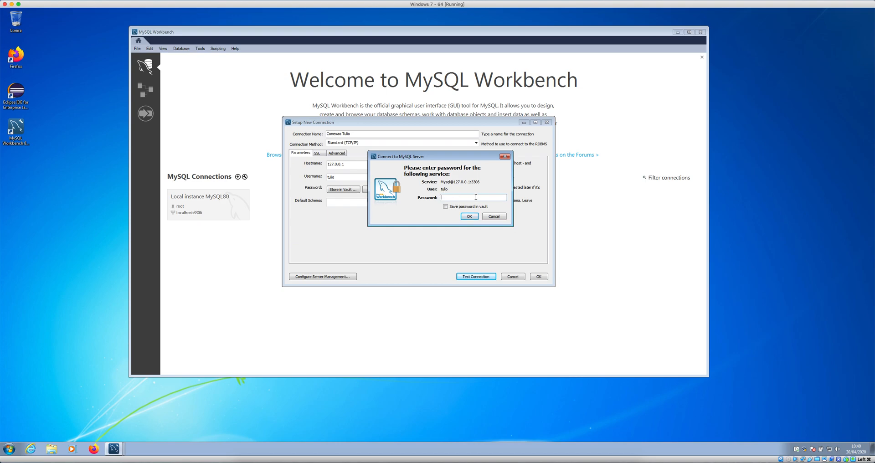
type("****")
left_click(468, 217)
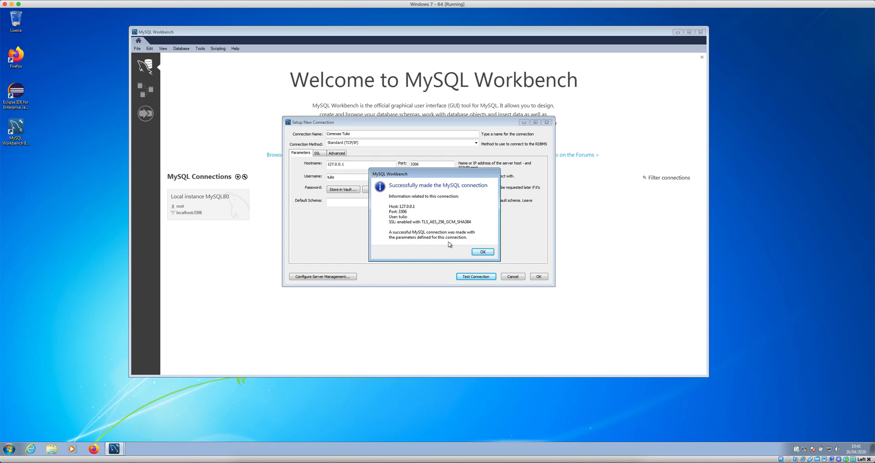
left_click(481, 252)
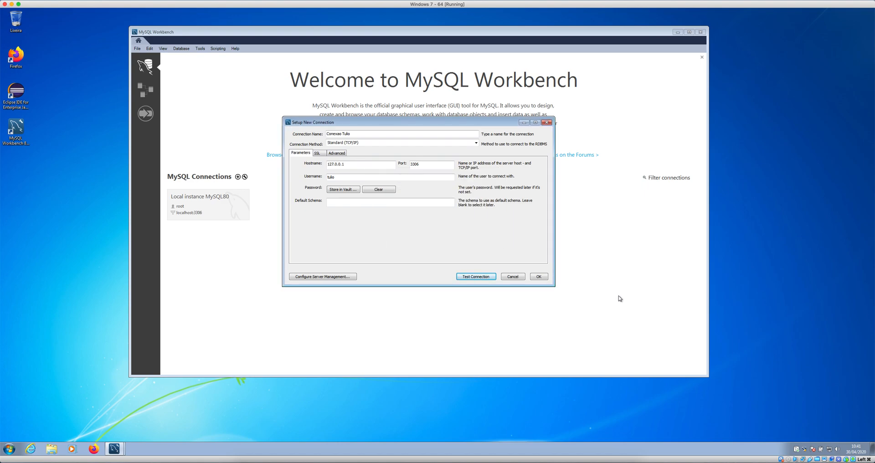
left_click(538, 276)
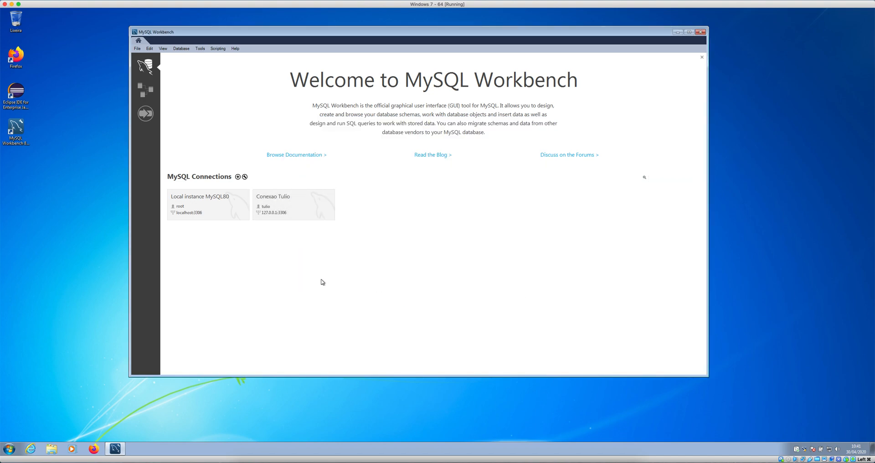
left_click(321, 201)
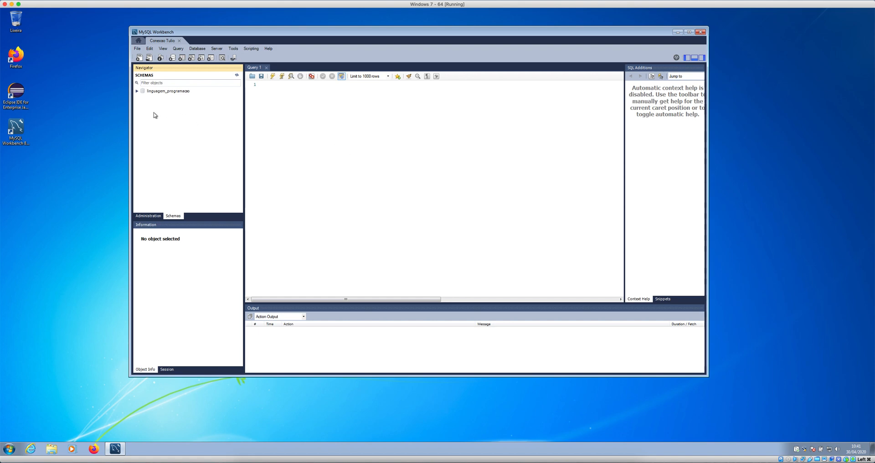
Step: Expand linguagem_programacao in the Navigator and select its Tables group
left_click(150, 91)
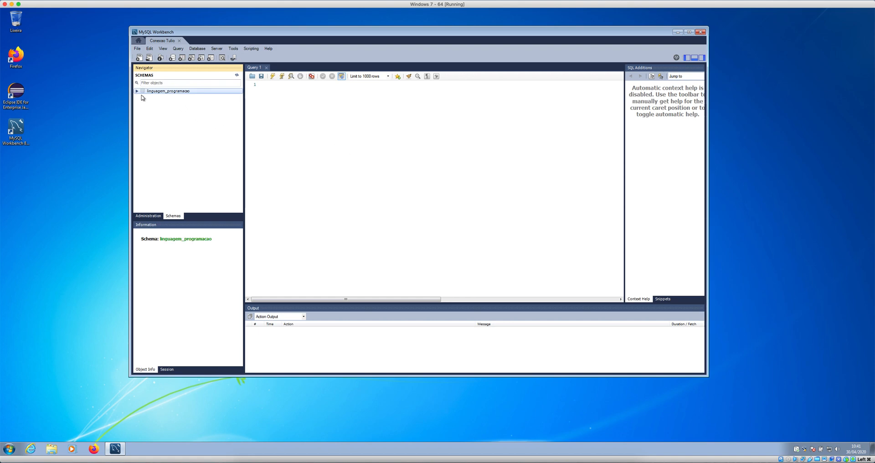
left_click(137, 91)
left_click(160, 97)
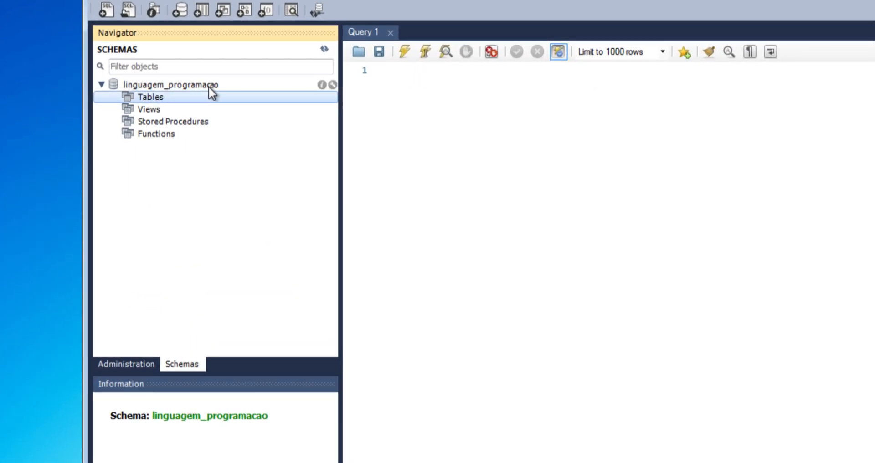
Step: Create a new table in linguagem_programacao named tb_usuarios
right_click(157, 95)
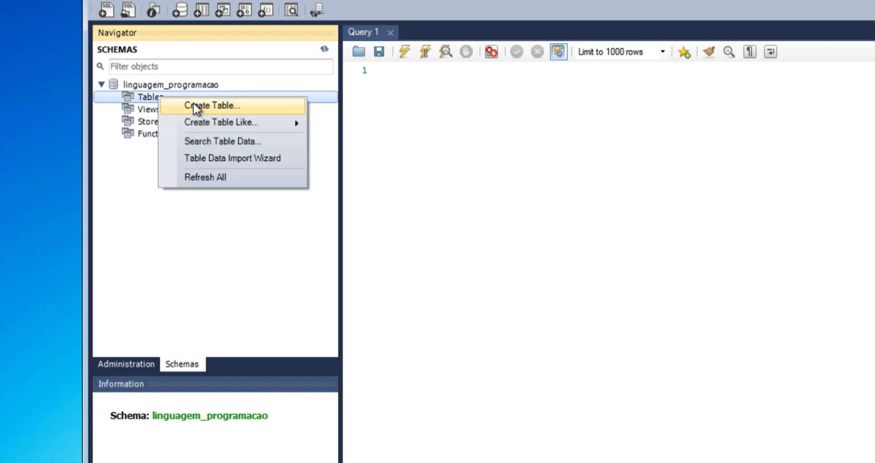
left_click(263, 105)
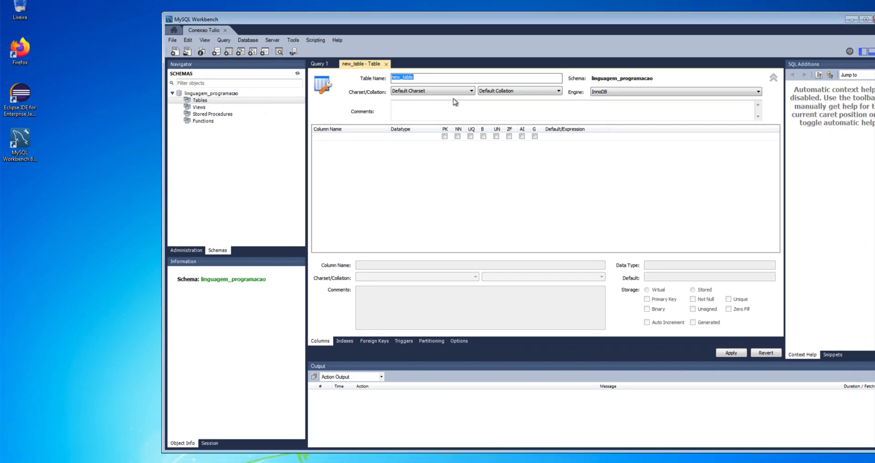
type("tb_usuarios")
left_click(355, 137)
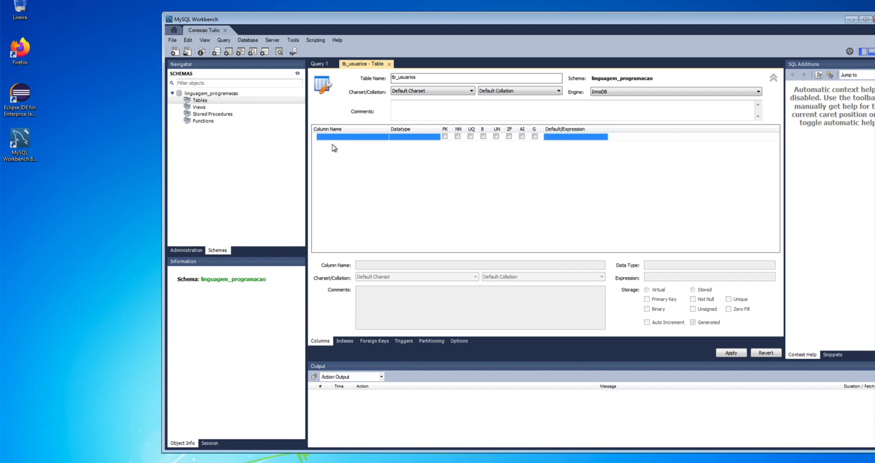
Step: Add the first INT column and trim its name to id
left_click(354, 138)
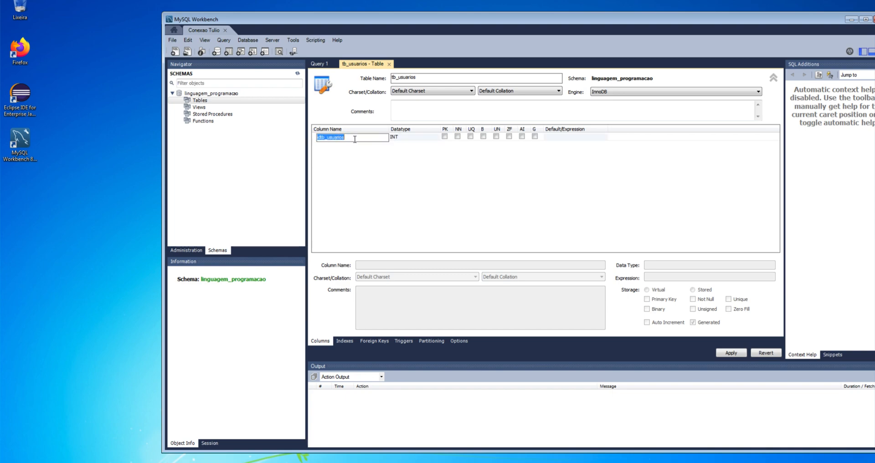
left_click(354, 138)
key("BackSpace")
key("BackSpace")
key("BackSpace")
key("BackSpace")
key("BackSpace")
key("BackSpace")
key("BackSpace")
key("BackSpace")
key("BackSpace")
key("BackSpace")
key("BackSpace")
Step: Make id a NOT NULL primary key with auto increment
left_click(445, 136)
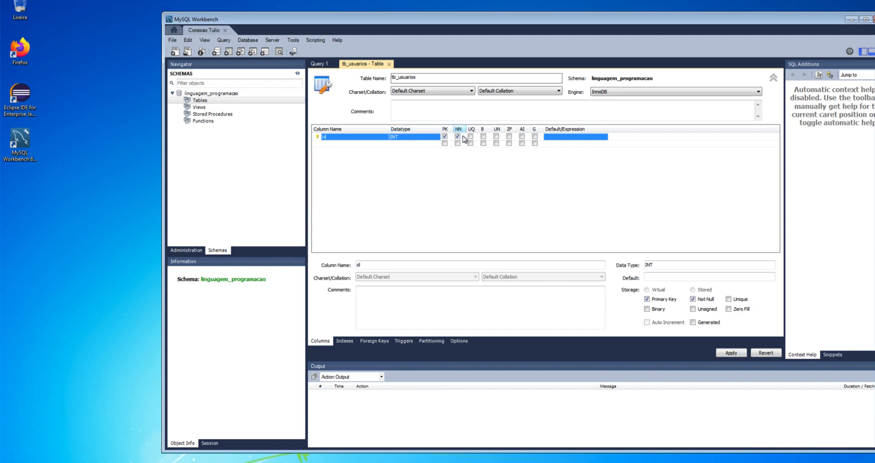
left_click(522, 136)
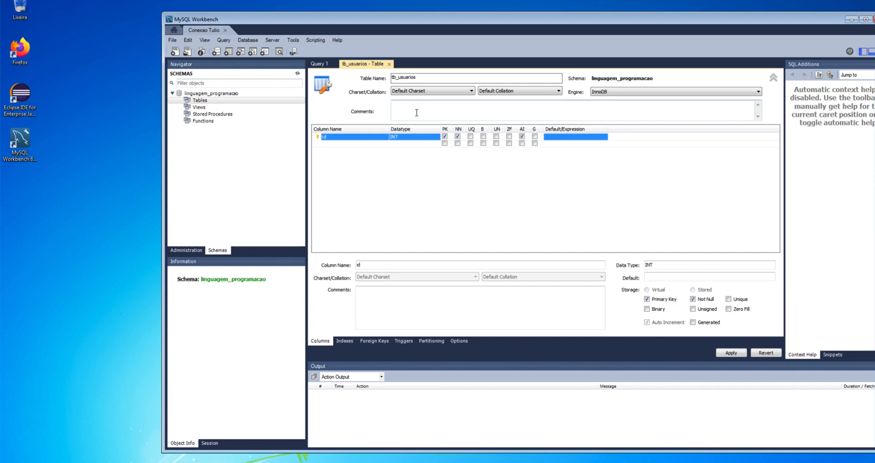
left_click(352, 144)
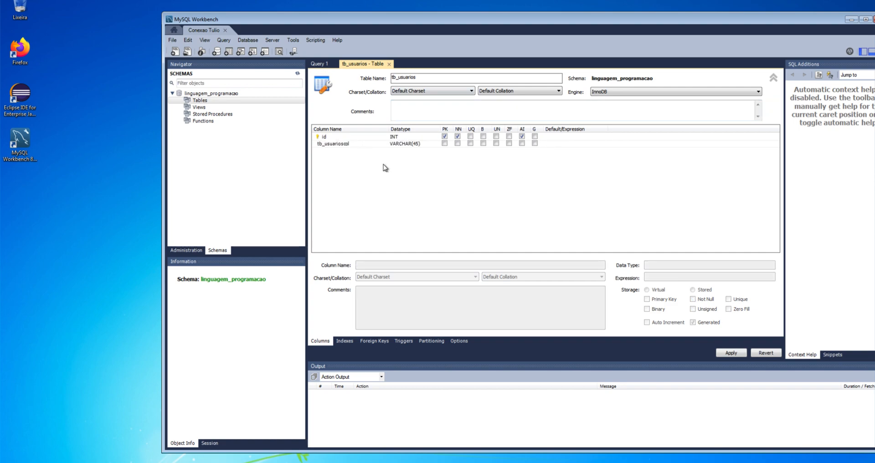
Step: Add columns nome VARCHAR(45) and idade INT, then review the CREATE TABLE script
double_click(364, 143)
type("nome")
key("Tab")
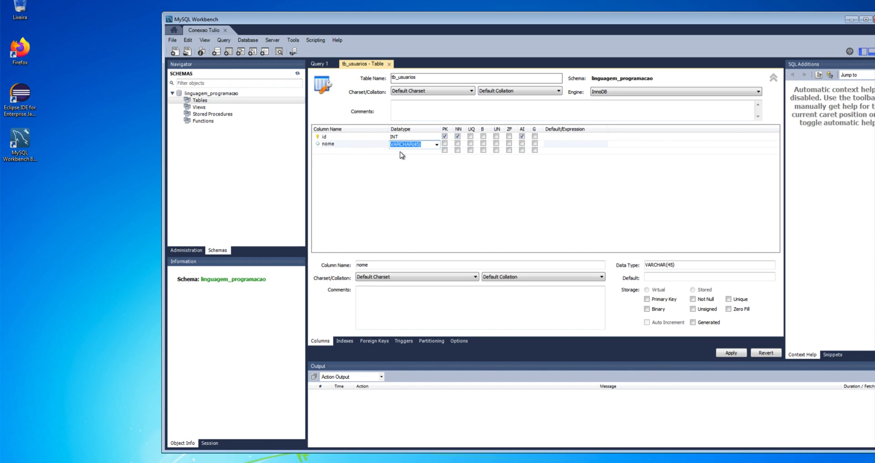
double_click(351, 150)
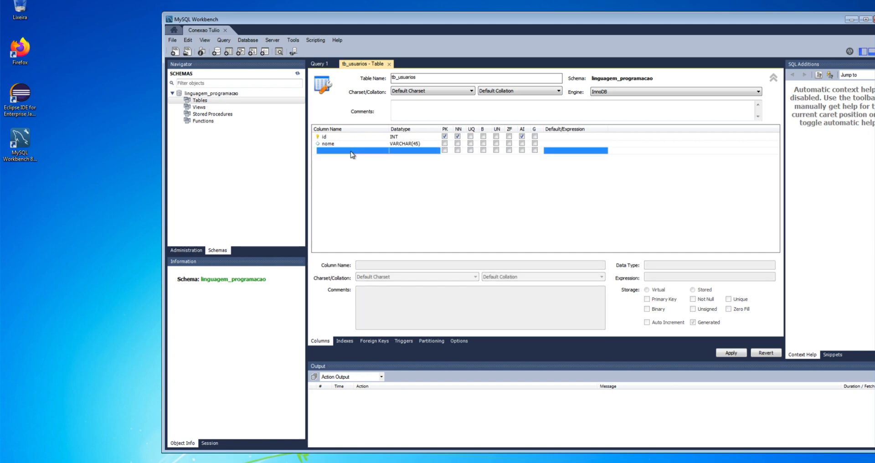
type("idade")
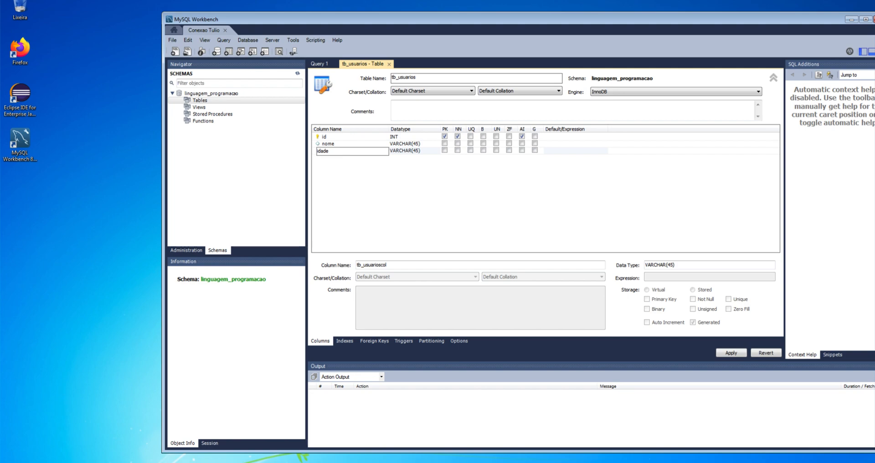
key("Tab")
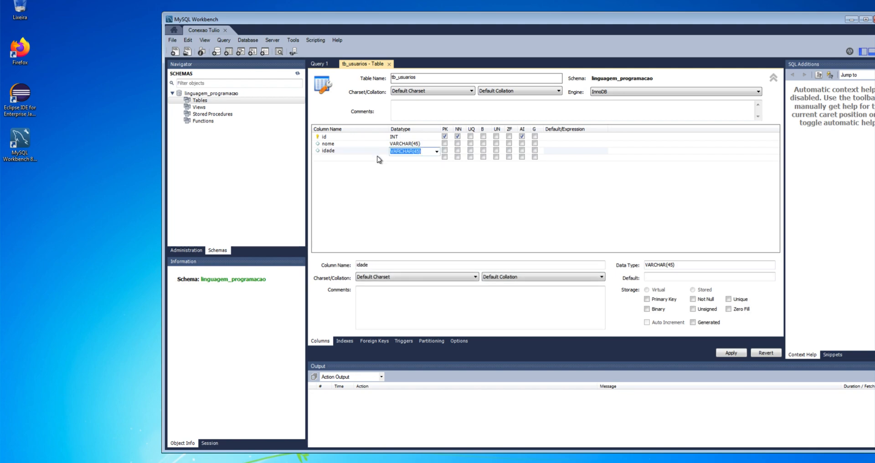
left_click(438, 152)
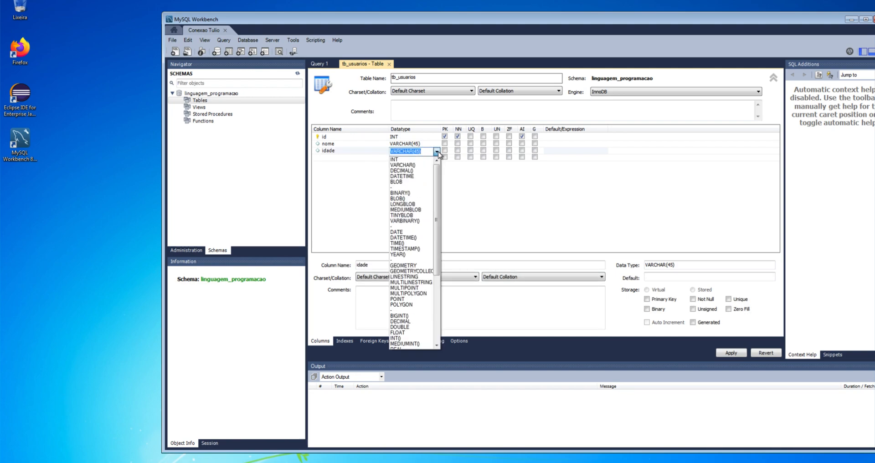
left_click(402, 159)
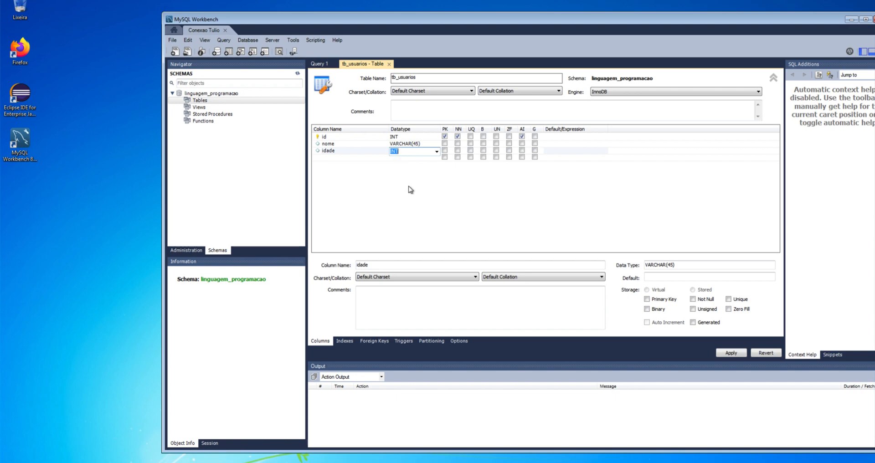
left_click(732, 352)
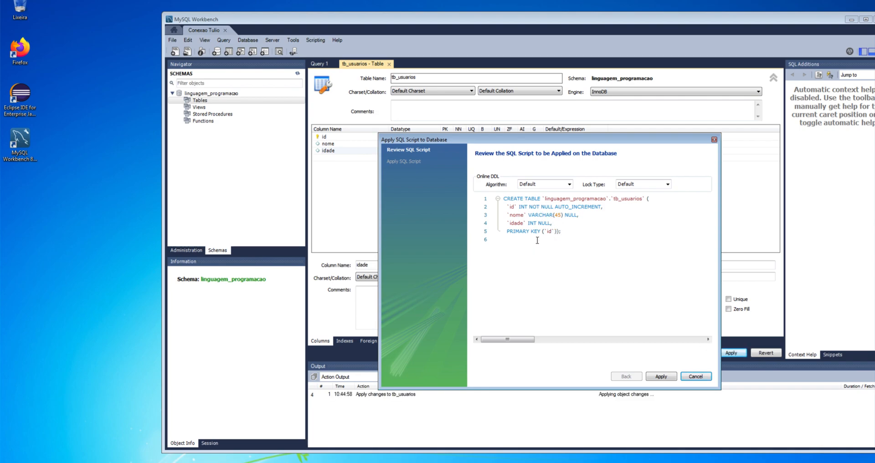
Step: Apply the CREATE TABLE script, finish the wizard, and expand Tables to show tb_usuarios
left_click(673, 379)
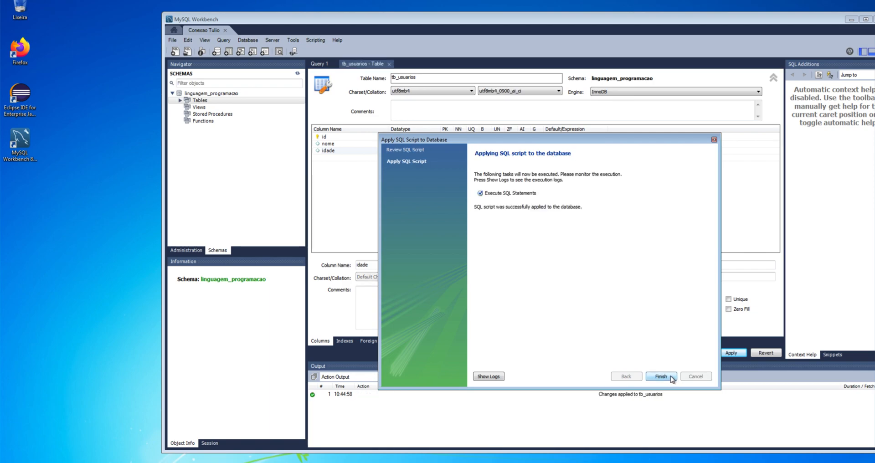
left_click(661, 376)
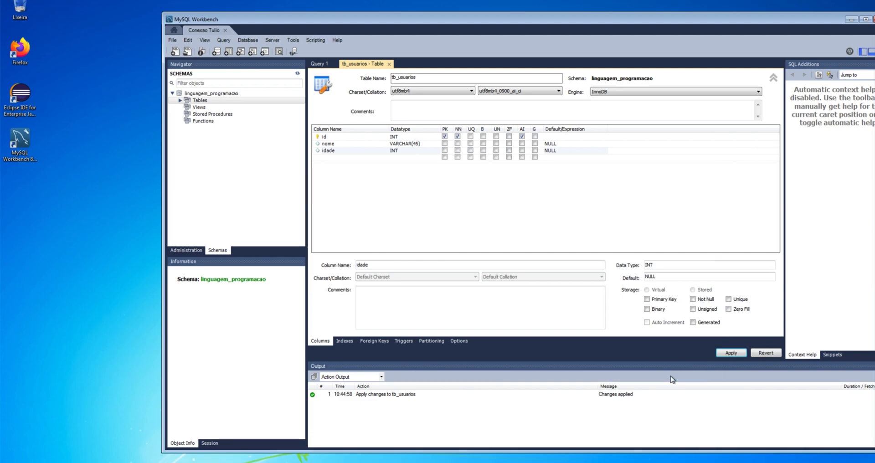
left_click(180, 100)
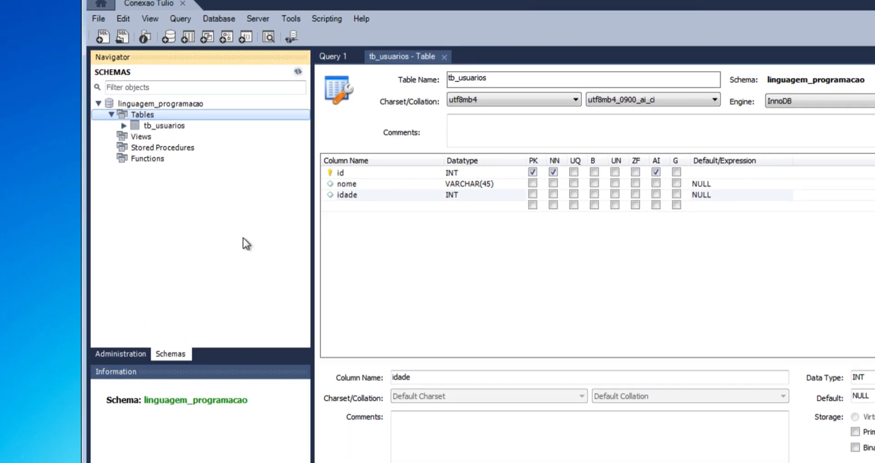
Step: Close the tb_usuarios editor and inspect its id, nome and idade columns in the Navigator
left_click(299, 70)
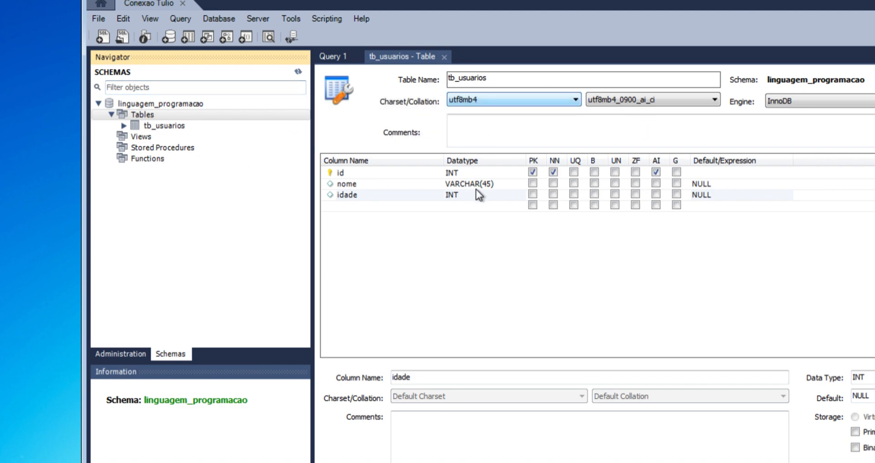
left_click(443, 57)
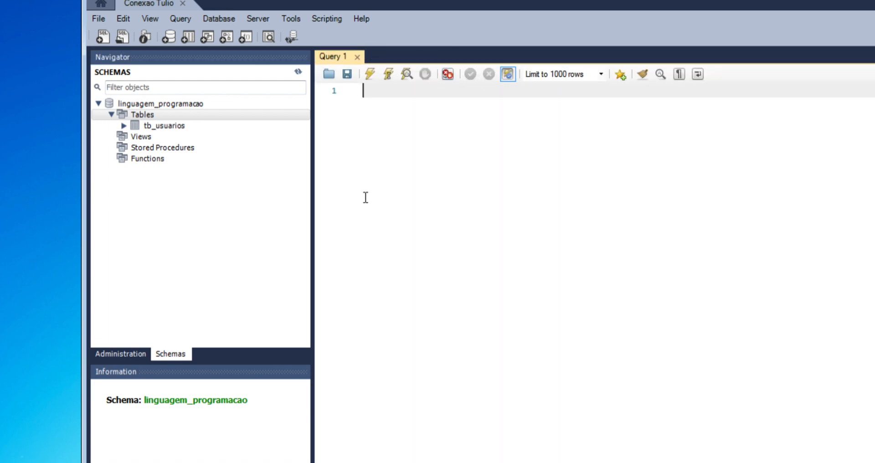
left_click(124, 126)
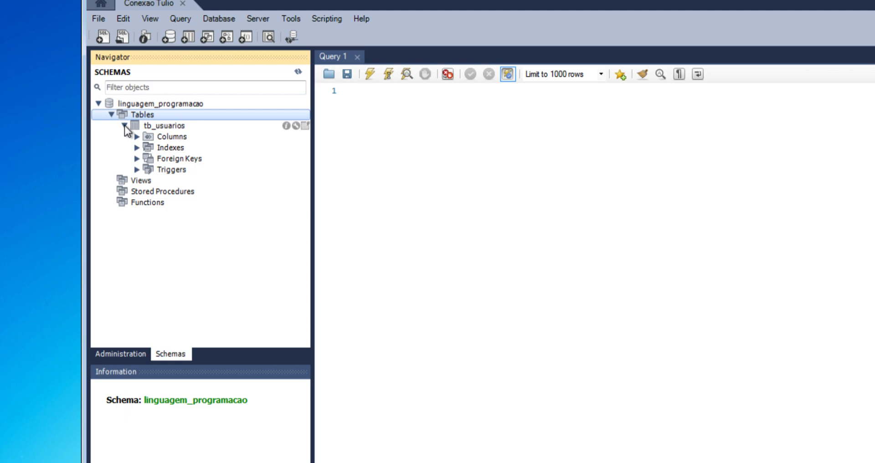
left_click(137, 137)
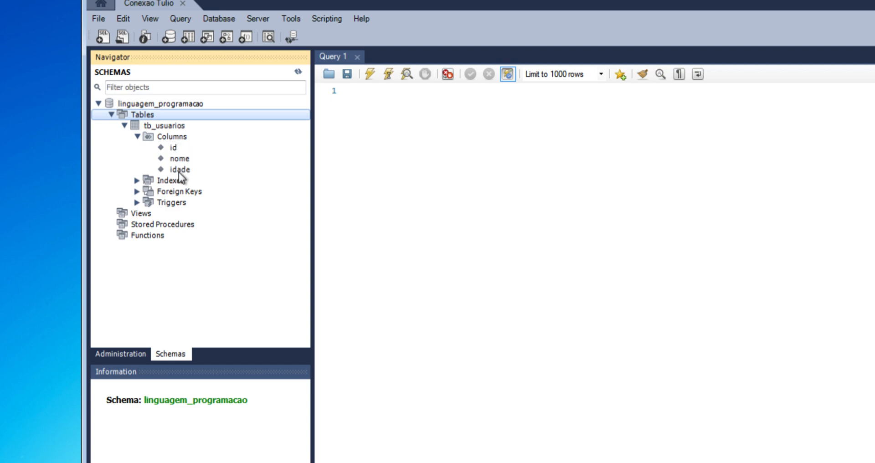
left_click(137, 137)
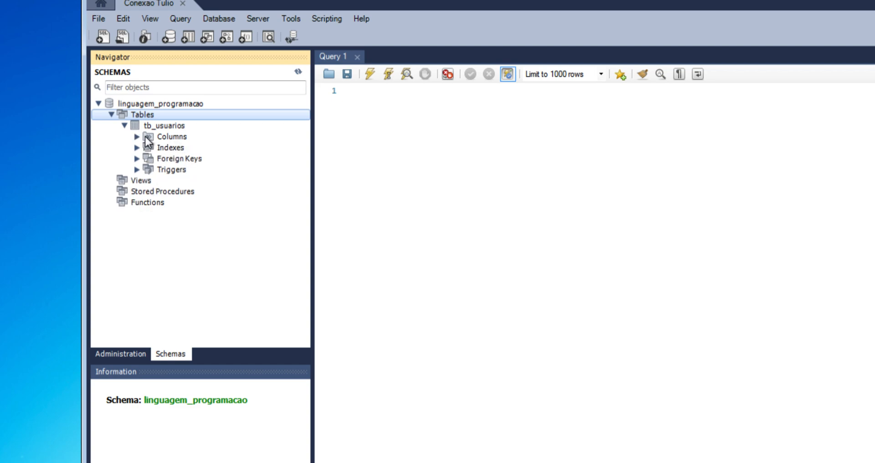
left_click(163, 125)
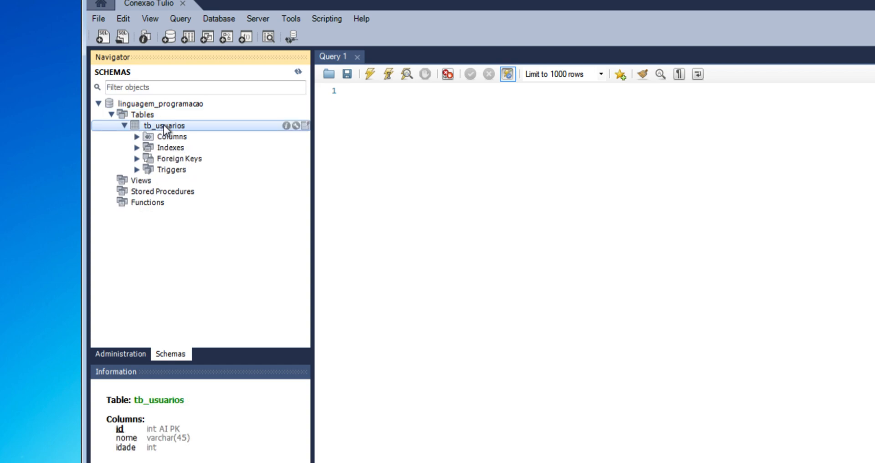
right_click(163, 125)
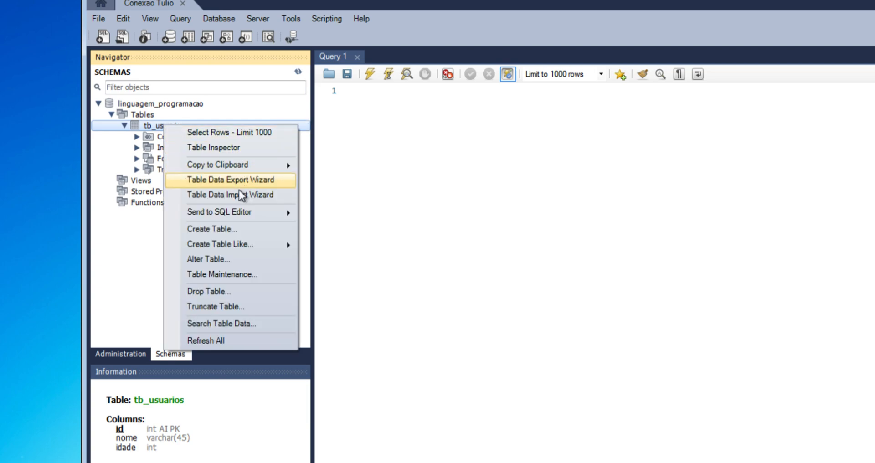
Step: Run Select Rows - Limit 1000 on tb_usuarios, returning an empty result with id, nome and idade columns
left_click(187, 133)
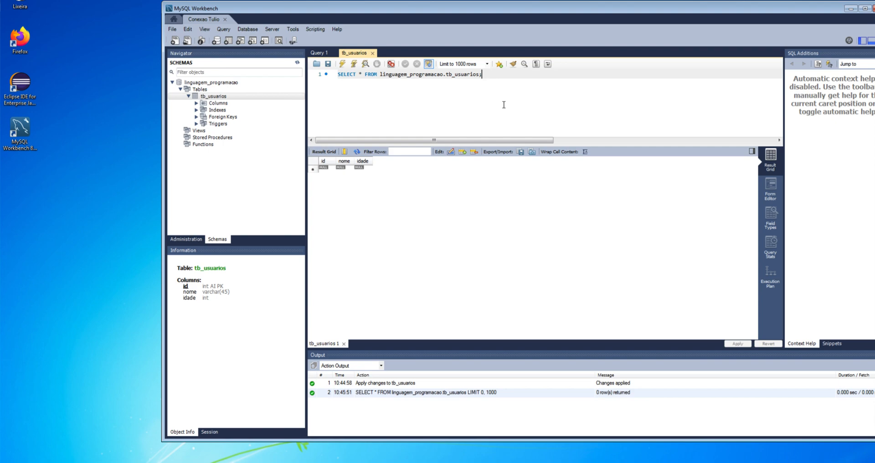
left_click_drag(481, 74, 323, 76)
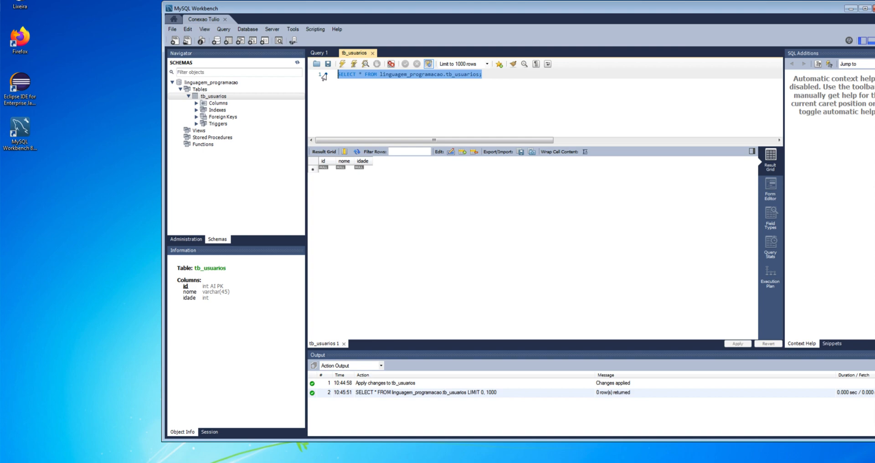
left_click(384, 102)
right_click(384, 103)
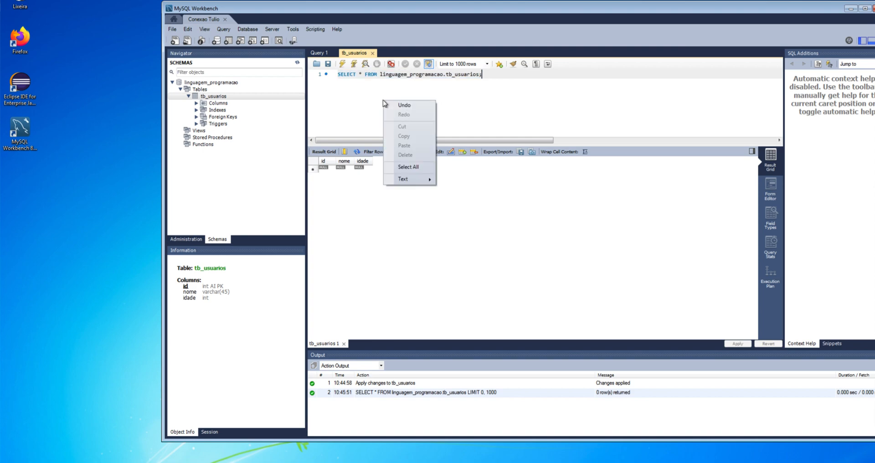
mouse_move(416, 180)
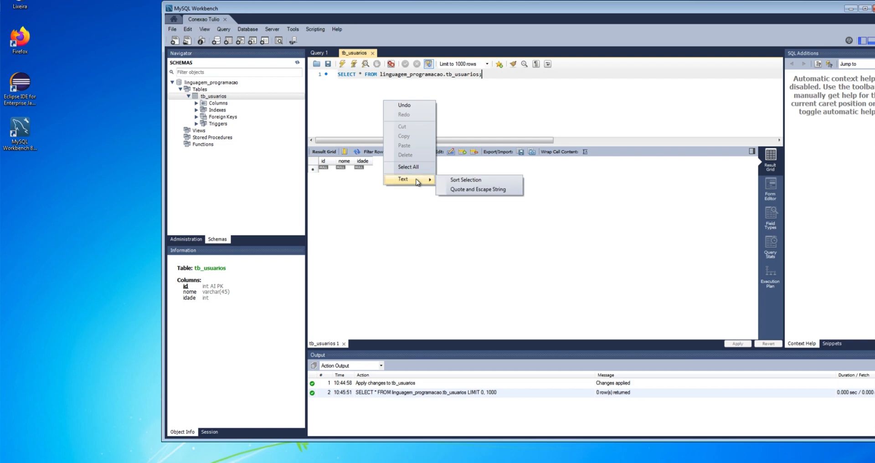
left_click(472, 108)
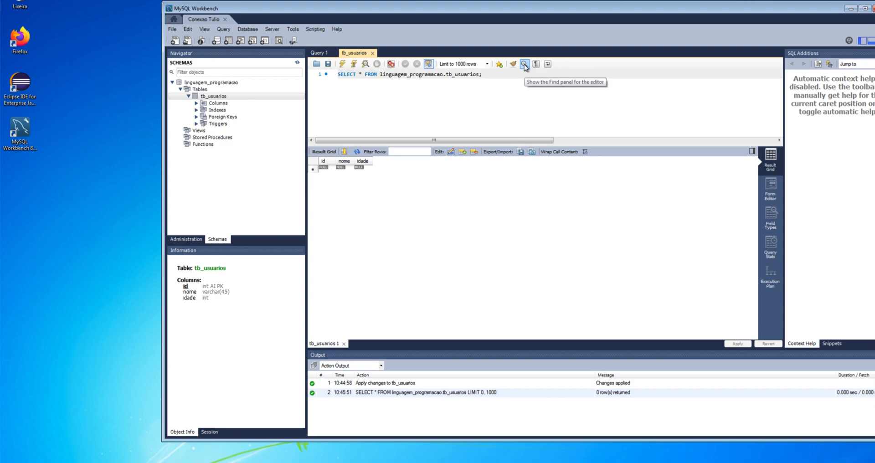
left_click(294, 30)
mouse_move(298, 40)
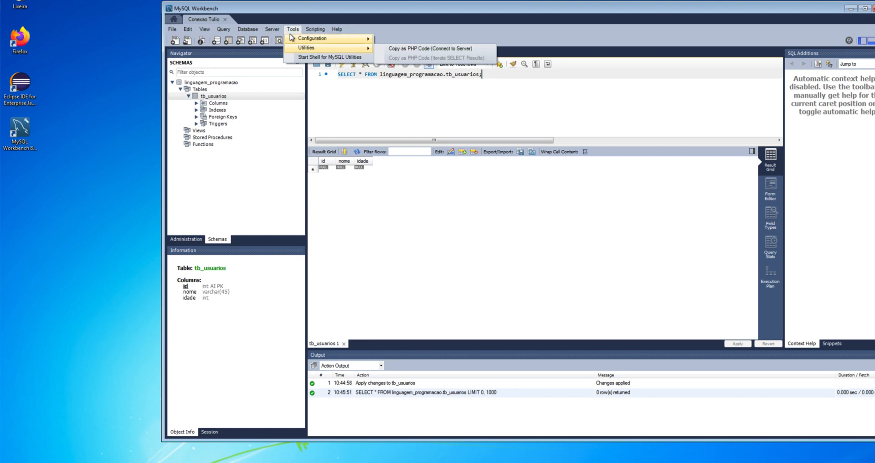
left_click(336, 29)
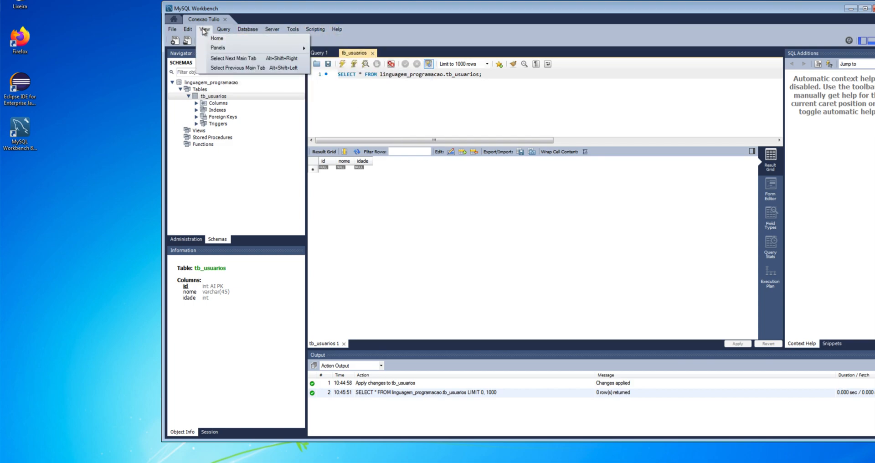
mouse_move(187, 30)
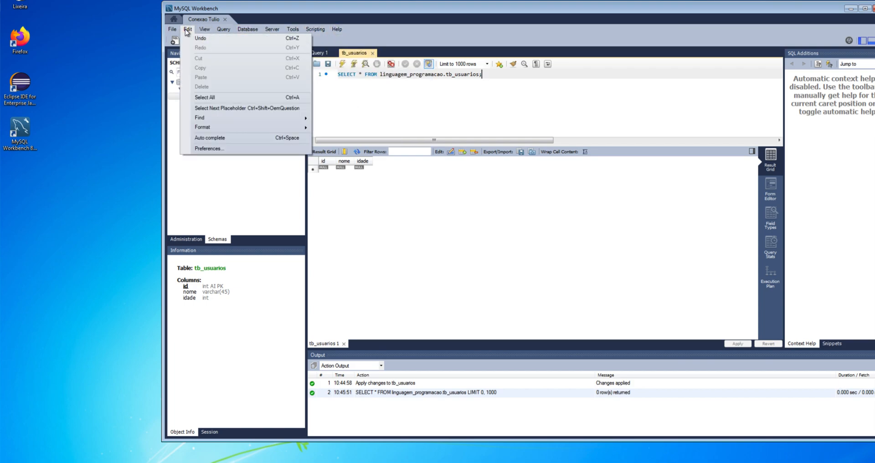
left_click(210, 150)
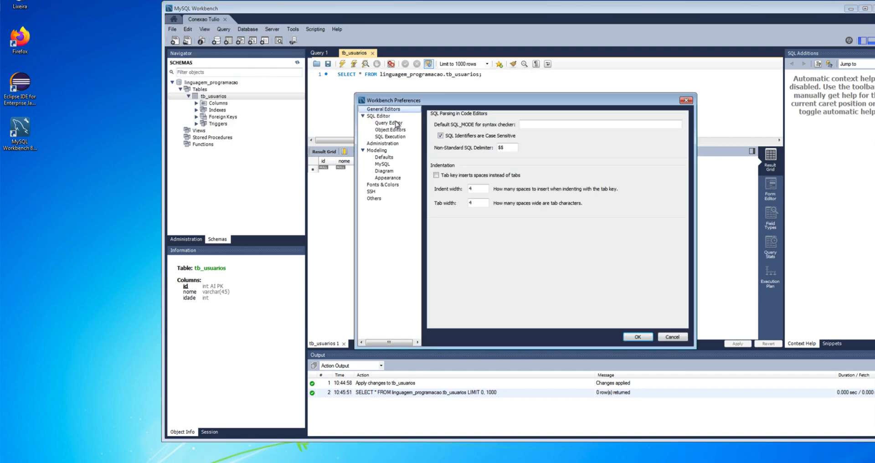
left_click(380, 117)
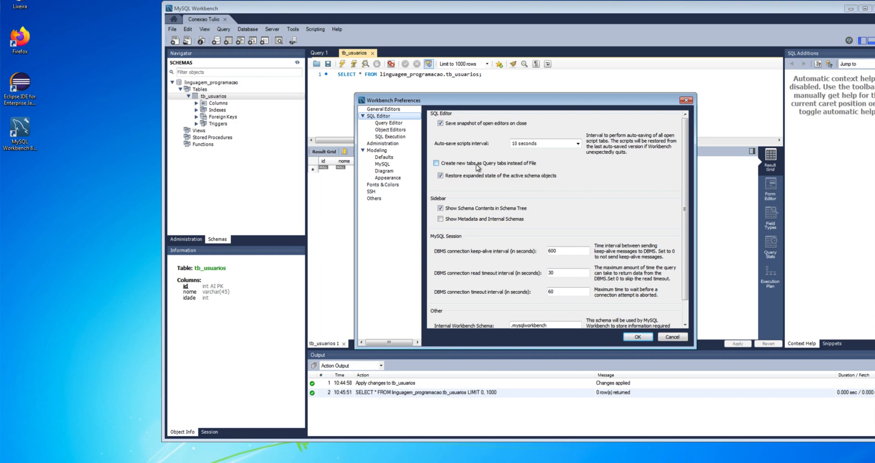
left_click_drag(684, 164, 684, 187)
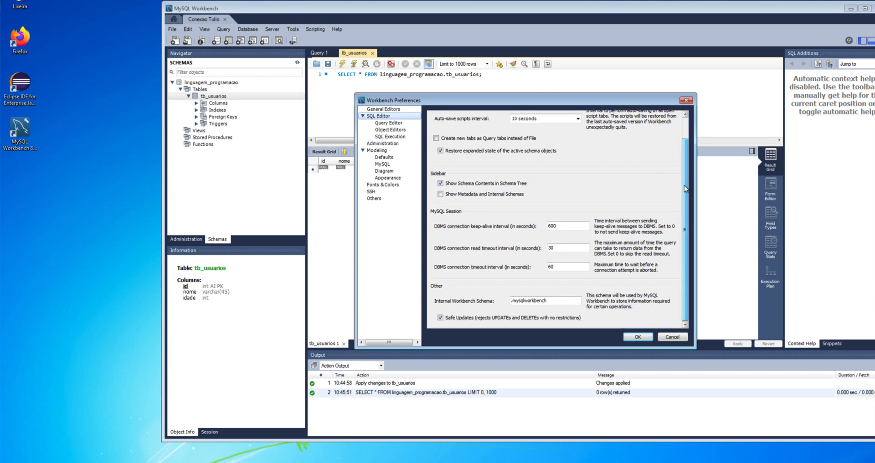
left_click(388, 124)
left_click(388, 130)
left_click(388, 138)
left_click(387, 144)
left_click(380, 150)
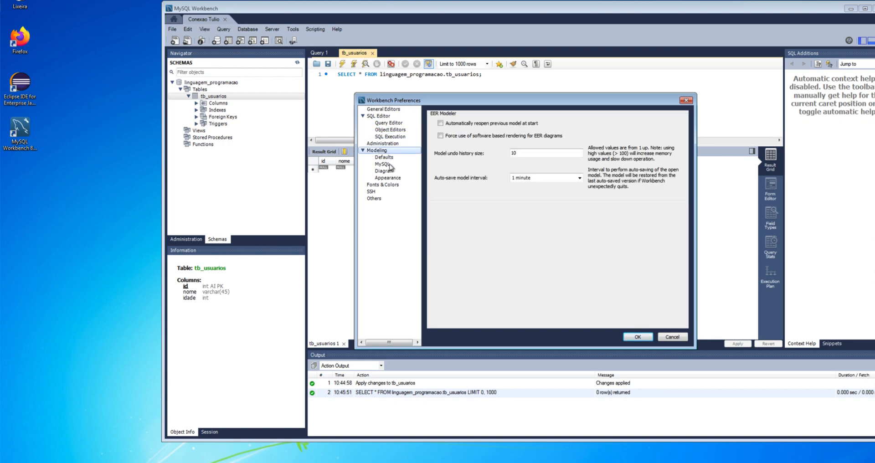
left_click(386, 186)
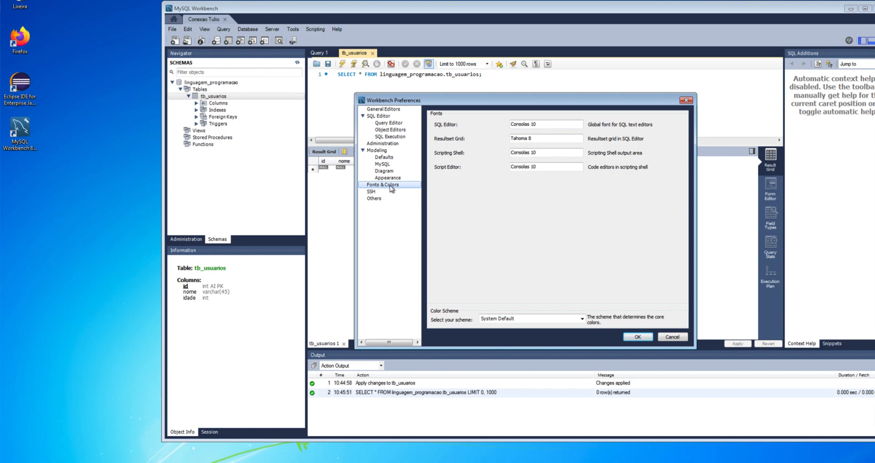
left_click(544, 124)
left_click(542, 124)
left_click(644, 337)
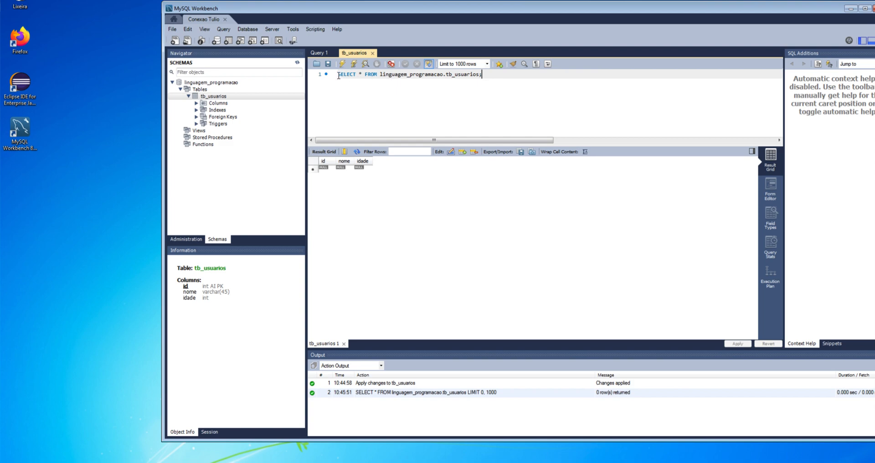
Step: Highlight parts of the SELECT statement, then double-click linguagem_programacao to make it the default schema
left_click_drag(339, 75, 493, 74)
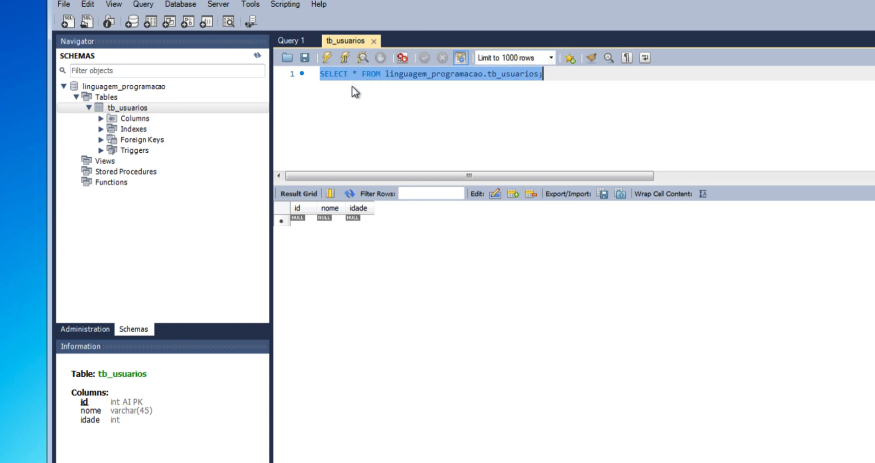
left_click(370, 80)
left_click_drag(356, 73, 353, 74)
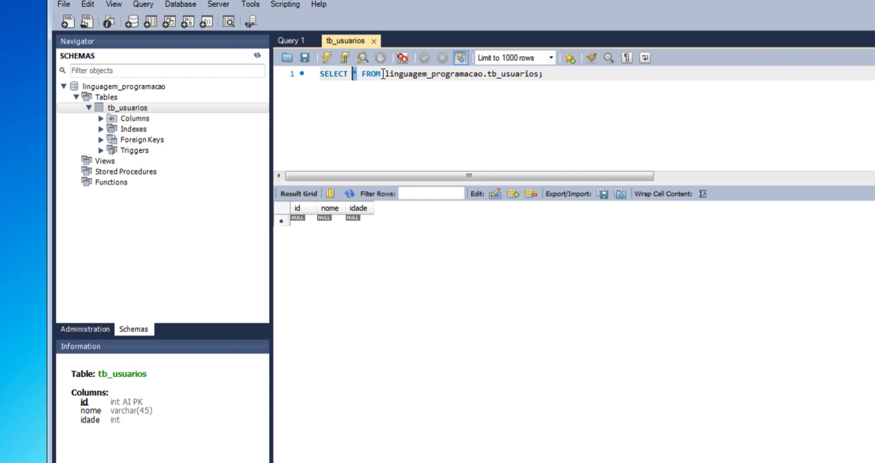
left_click_drag(538, 74, 384, 73)
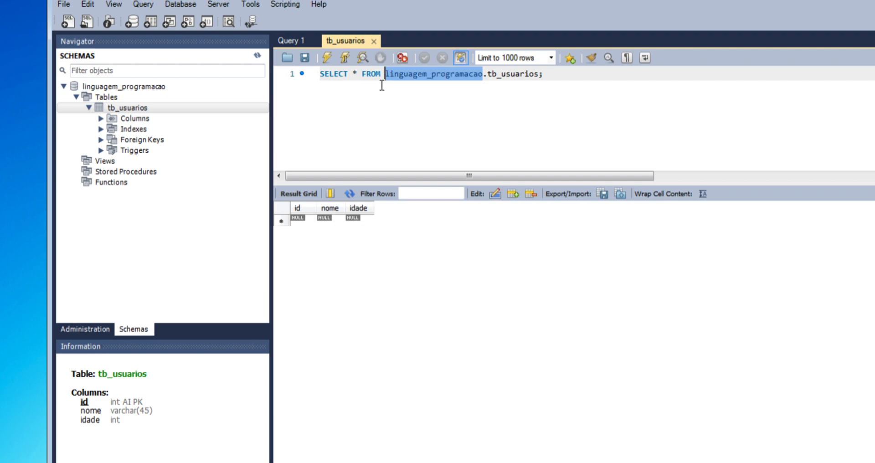
left_click(376, 90)
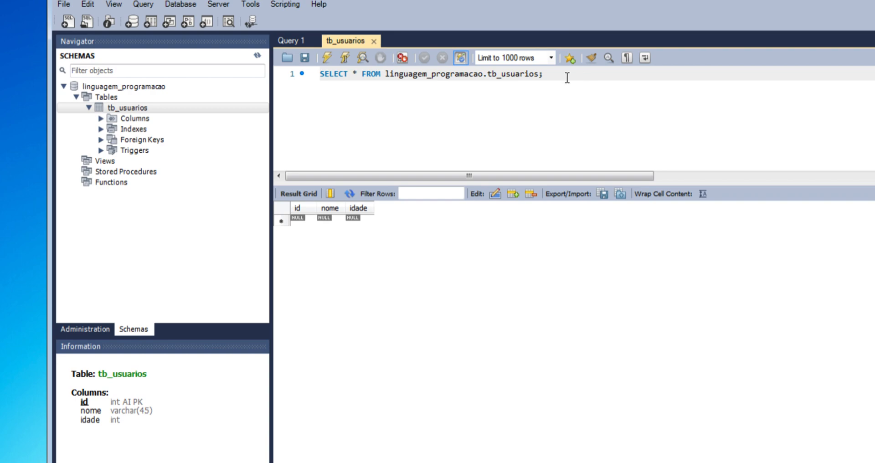
double_click(146, 87)
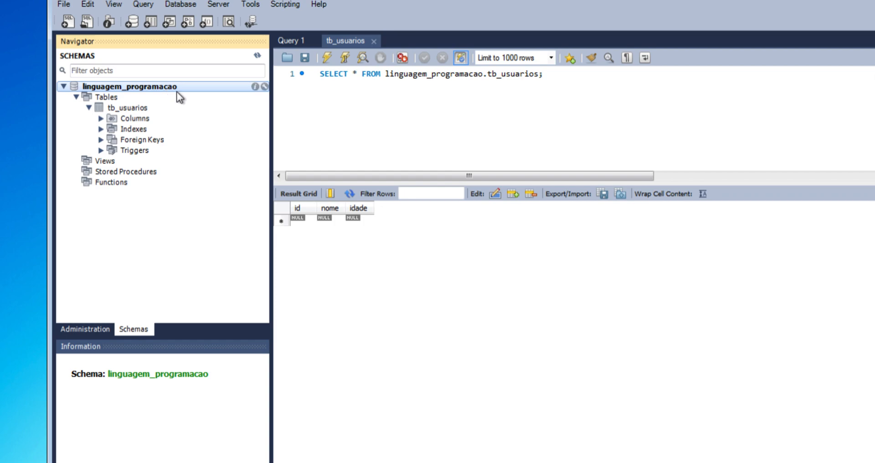
left_click(487, 74)
Step: Delete the 'linguagem_programacao.' prefix so the query reads SELECT * FROM tb_usuarios, and rerun it
left_click_drag(486, 74, 385, 74)
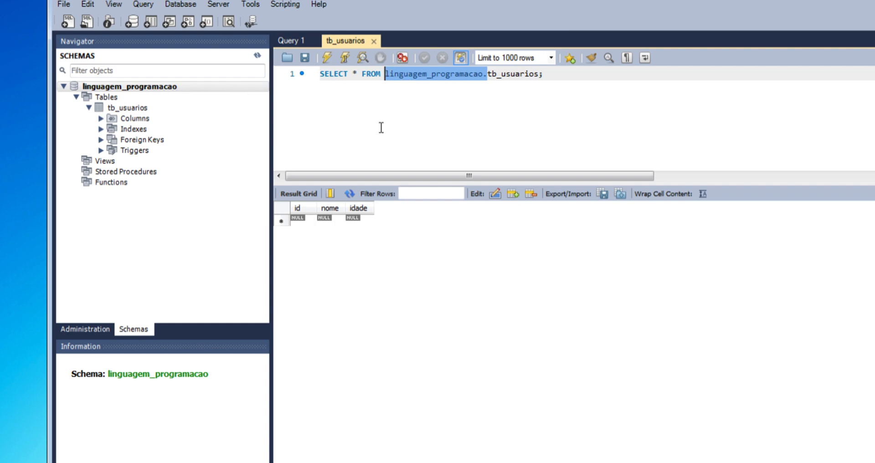
key("Delete")
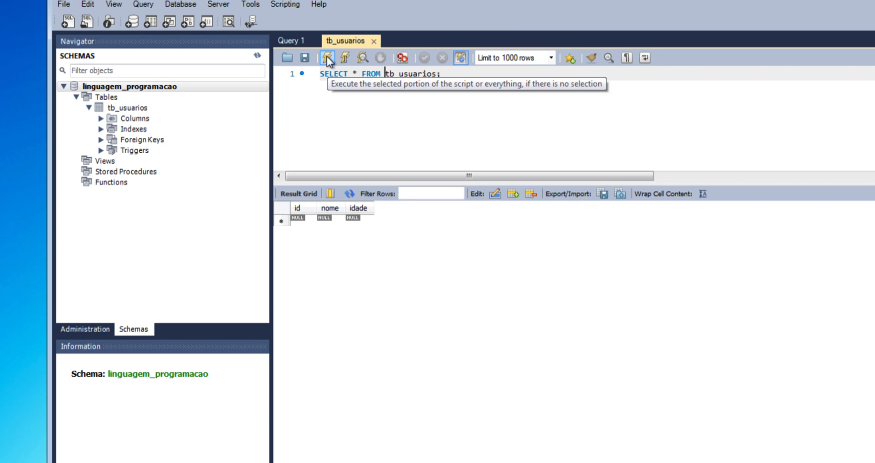
double_click(400, 74)
left_click(462, 77)
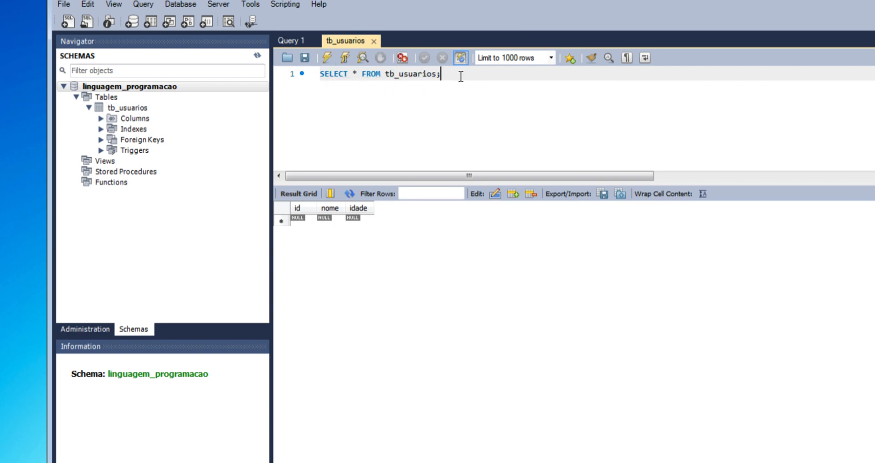
left_click(327, 58)
key("Return")
key("Return")
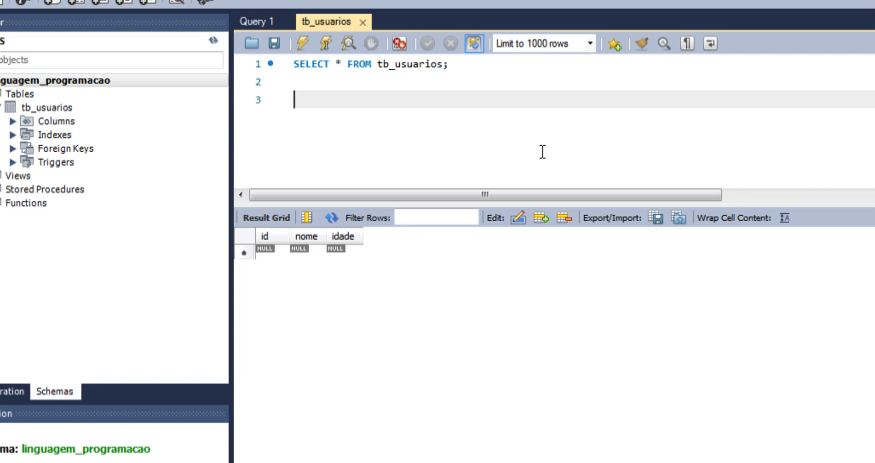
Step: Write INSERT INTO tb_usuarios (nome, idade) VALUES with the user's full name and age 37 on line 3
type("insert into tb")
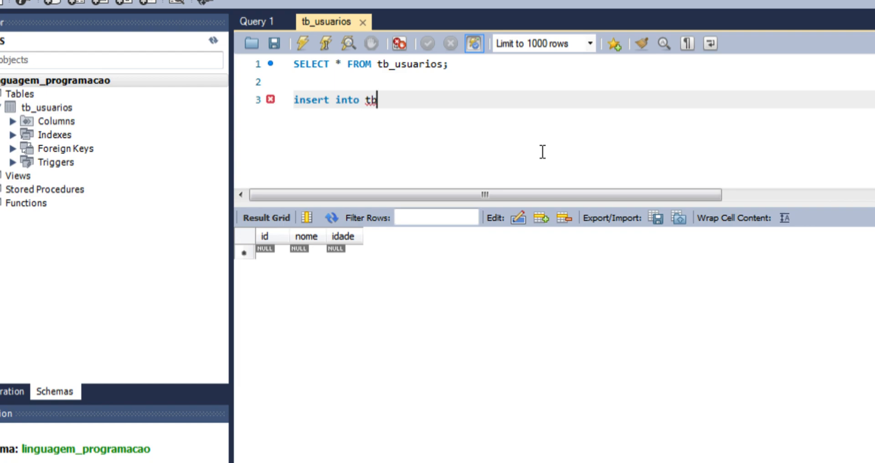
type("_usuarios")
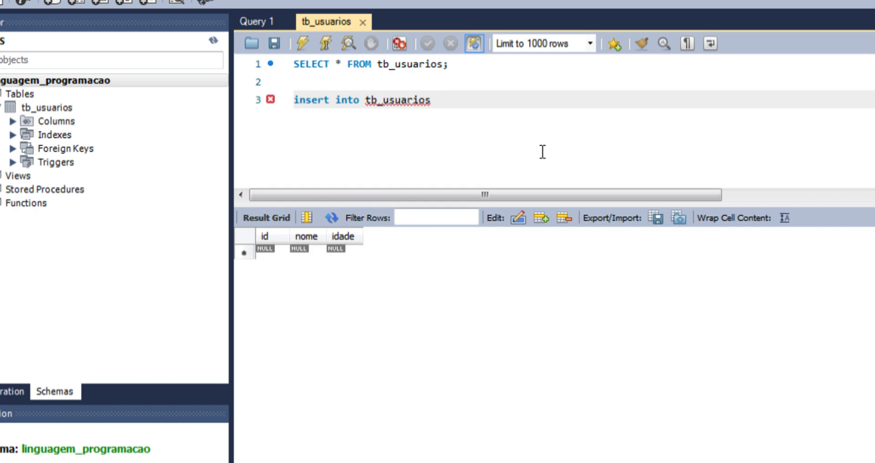
type(" (nome, idade")
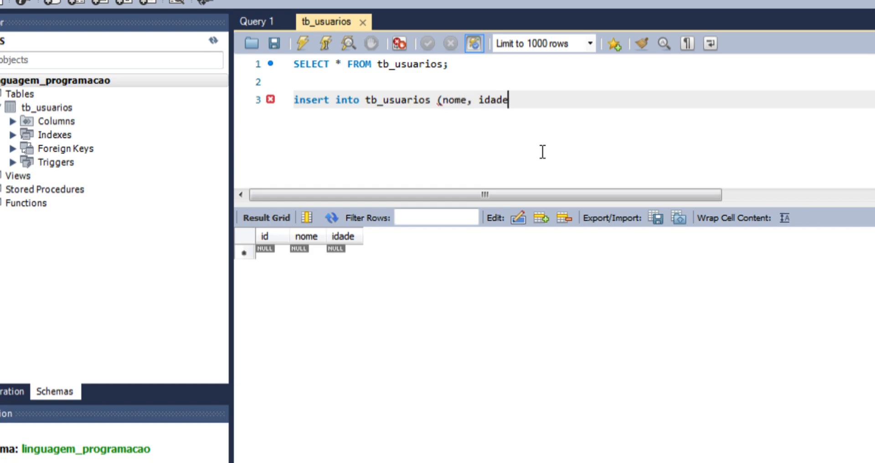
type(") values ()")
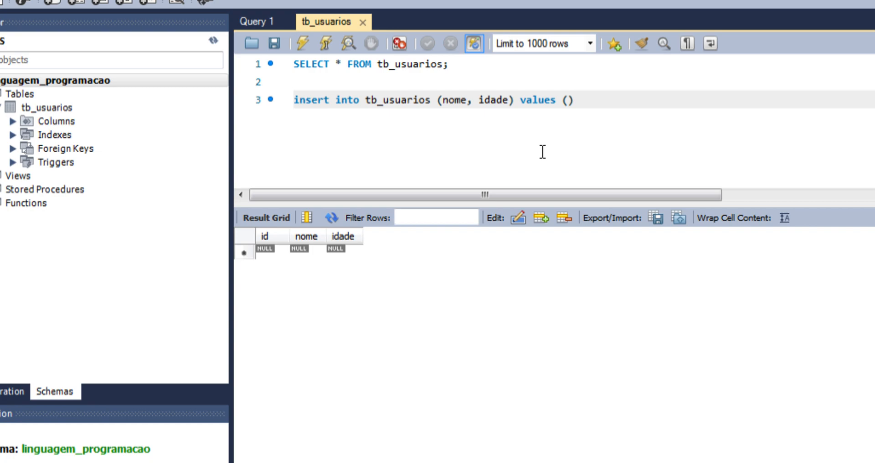
key("Left")
type("'")
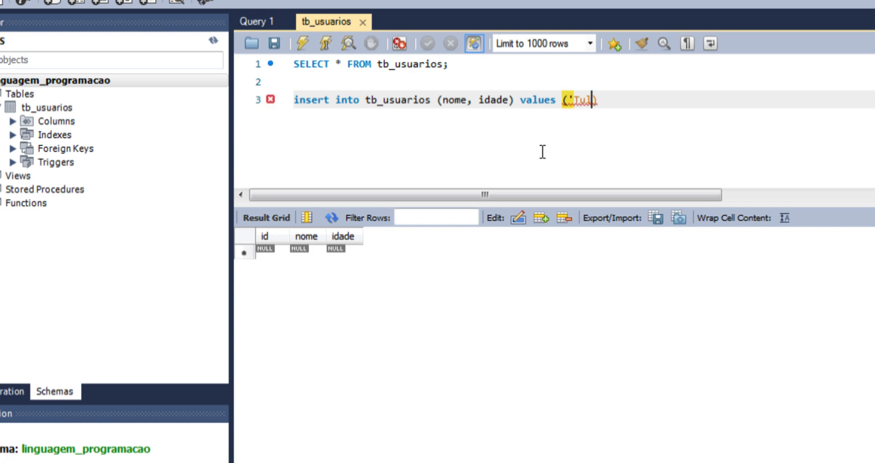
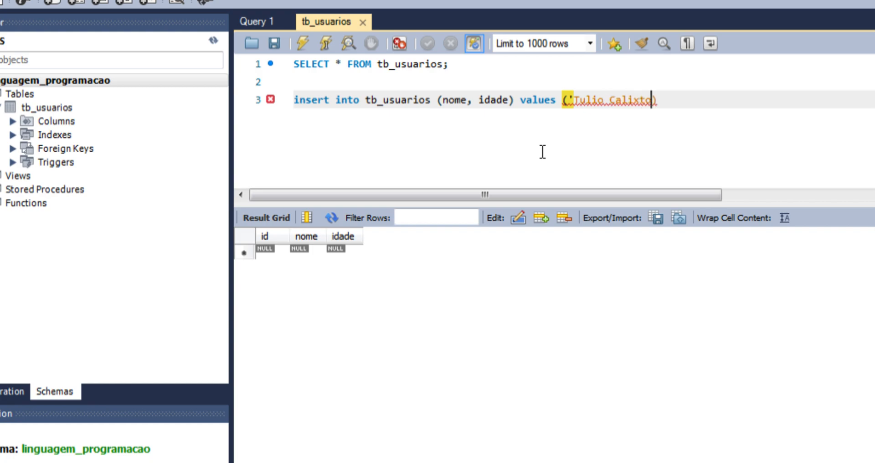
type(", 37)")
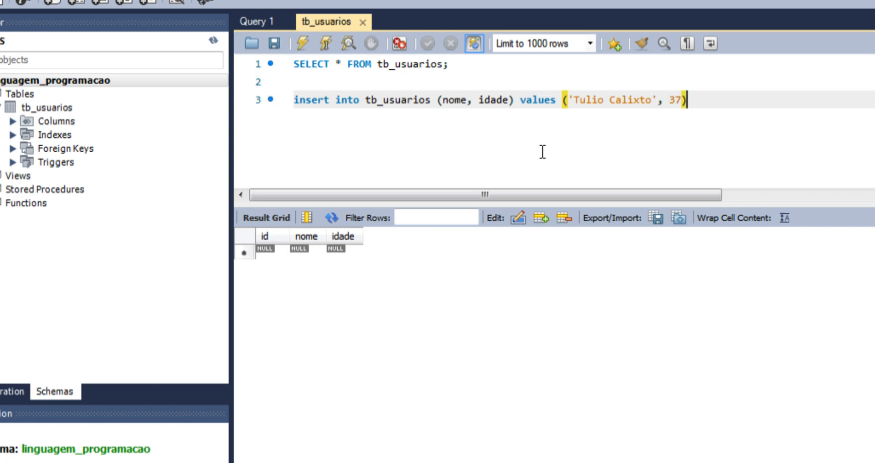
type(";")
left_click_drag(704, 101, 278, 111)
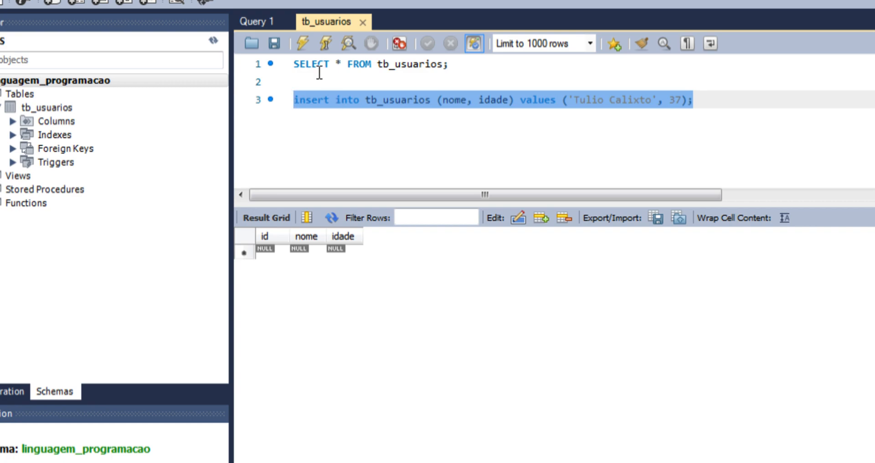
Step: Execute the INSERT (1 row affected), then rerun SELECT * FROM tb_usuarios to show the new row
left_click(303, 42)
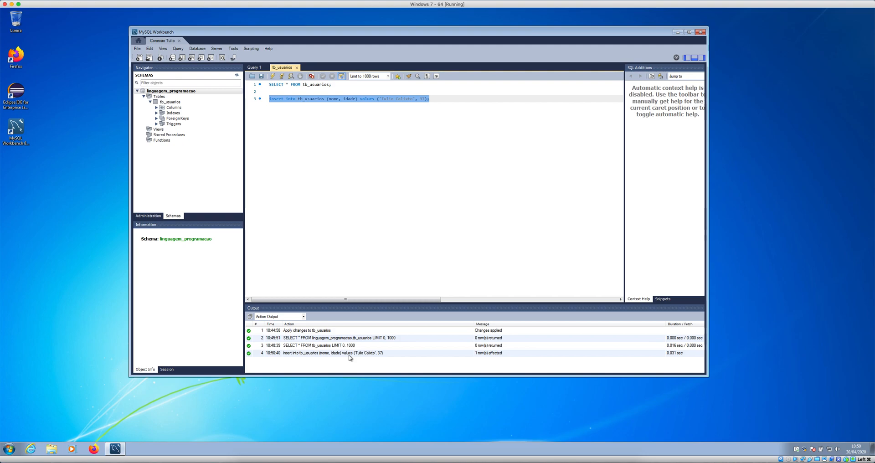
left_click(399, 144)
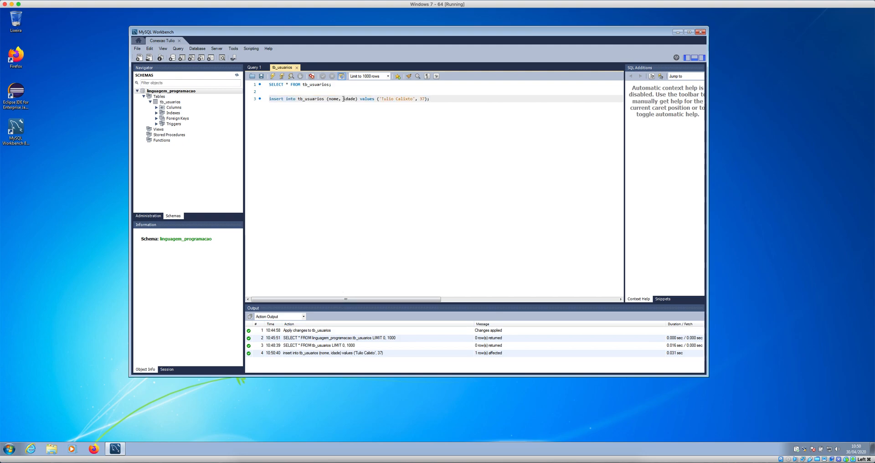
left_click_drag(332, 85, 266, 86)
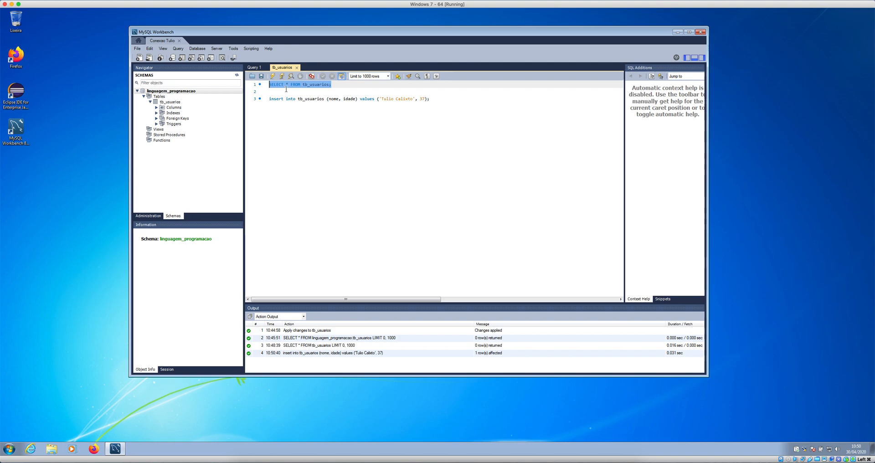
left_click(272, 76)
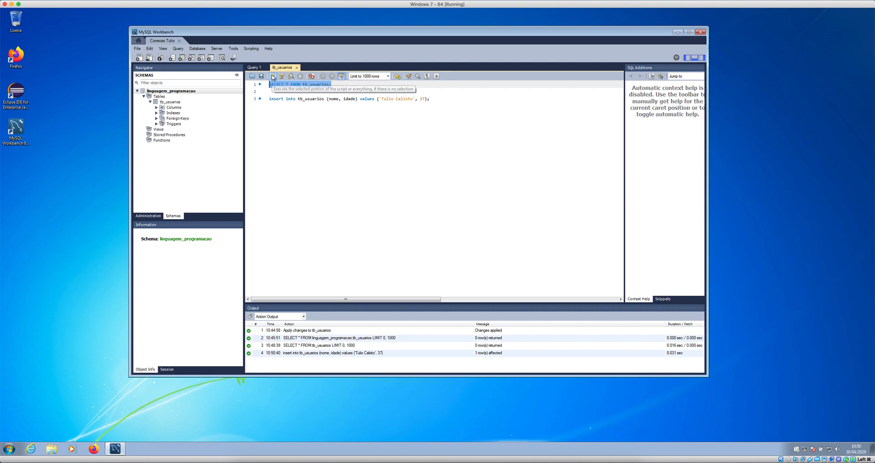